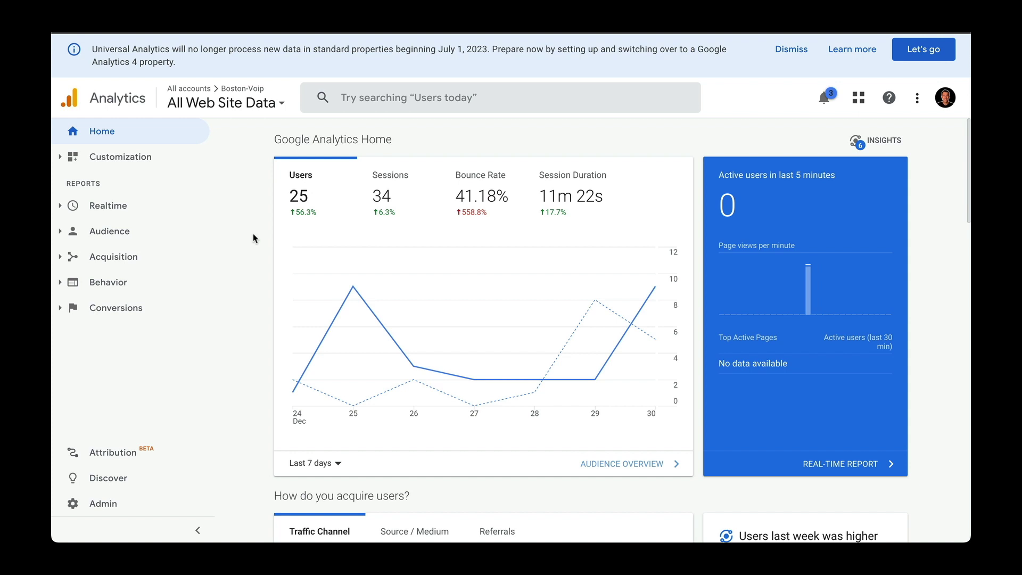
- Start a new custom goal from the view's Goals list in Admin
click(101, 504)
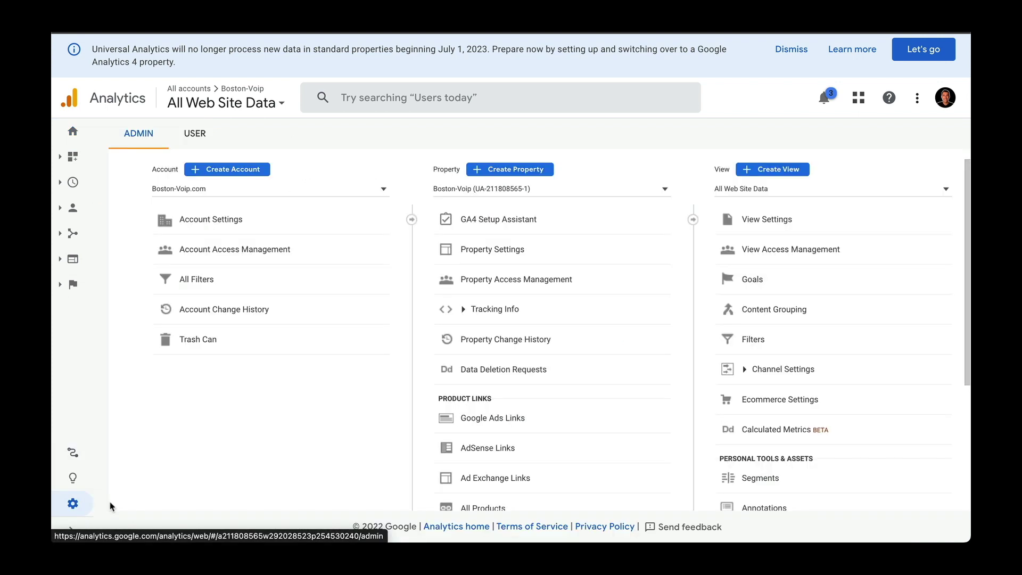
click(776, 278)
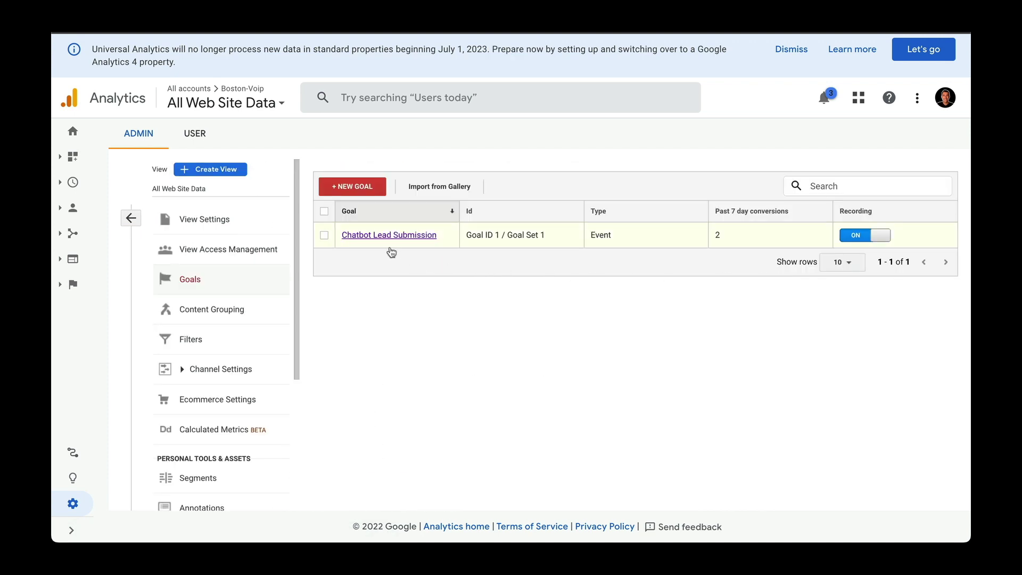
click(371, 192)
scroll(371, 193, down, 4)
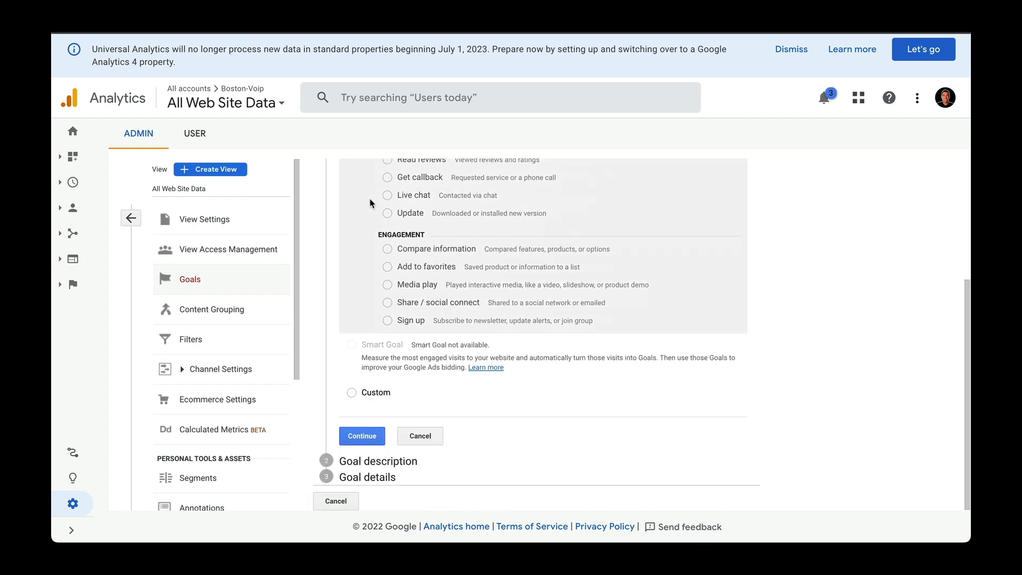
click(352, 394)
click(358, 436)
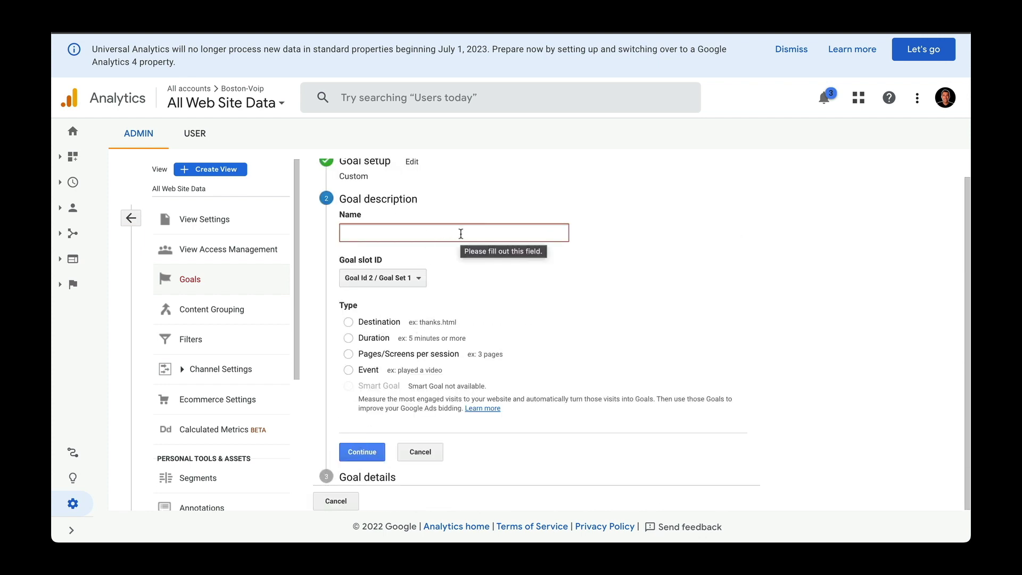
- Save an Event goal named 'Lead Submission' with category Form and action Submit
text(Lead Submission)
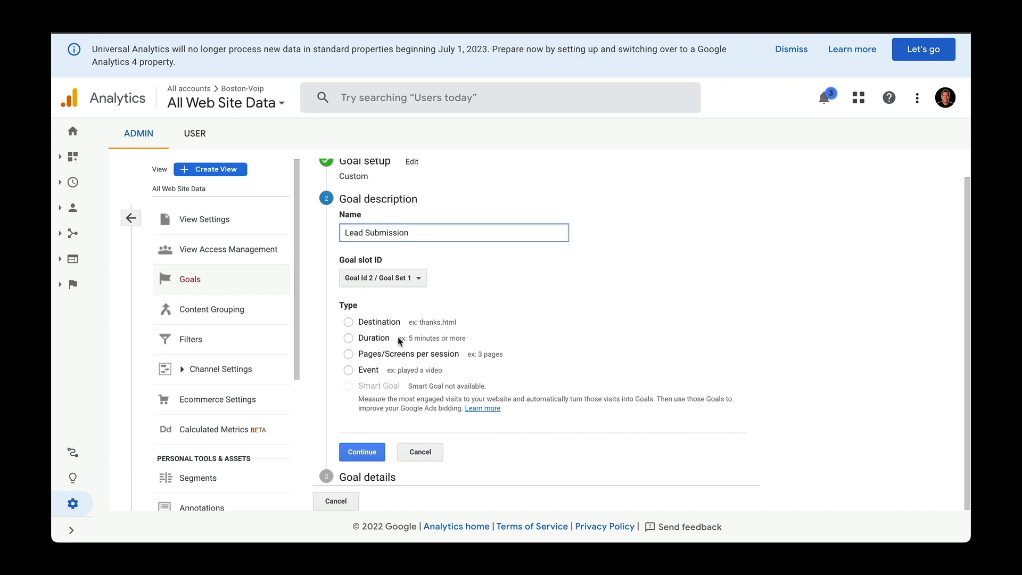
click(348, 371)
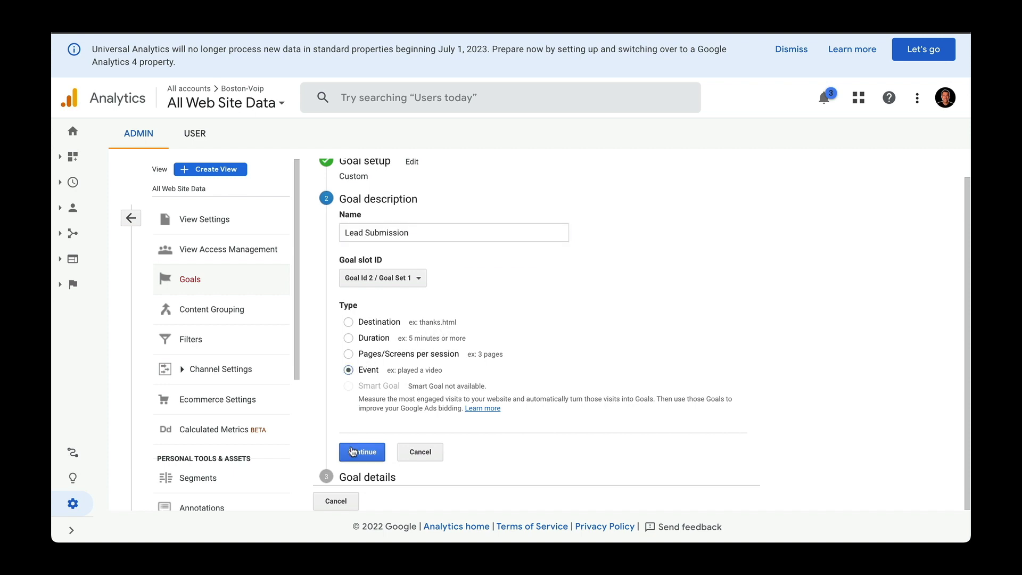
click(352, 452)
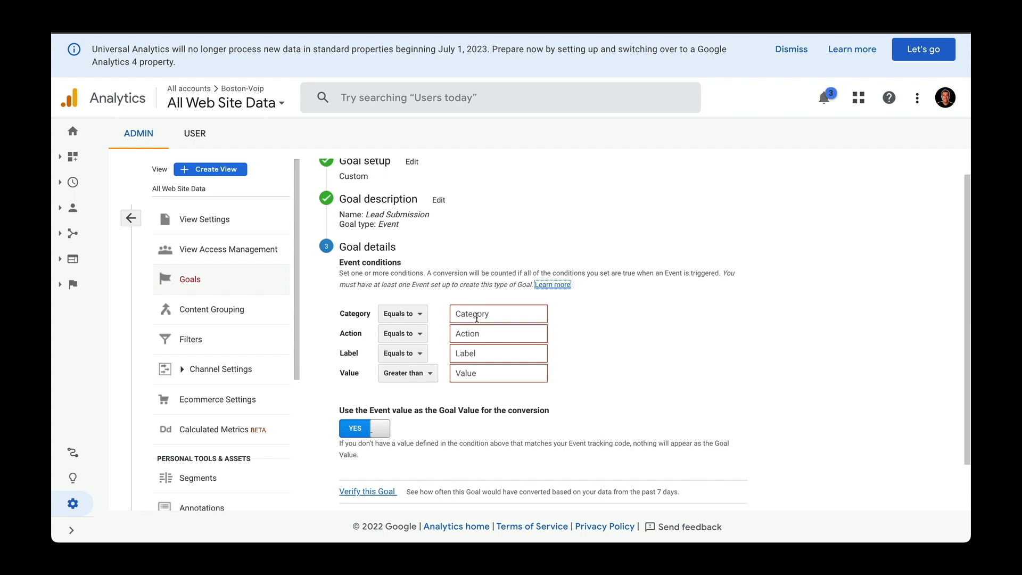
click(477, 318)
text(Form)
key(Tab)
text(Submit)
scroll(450, 433, down, 1)
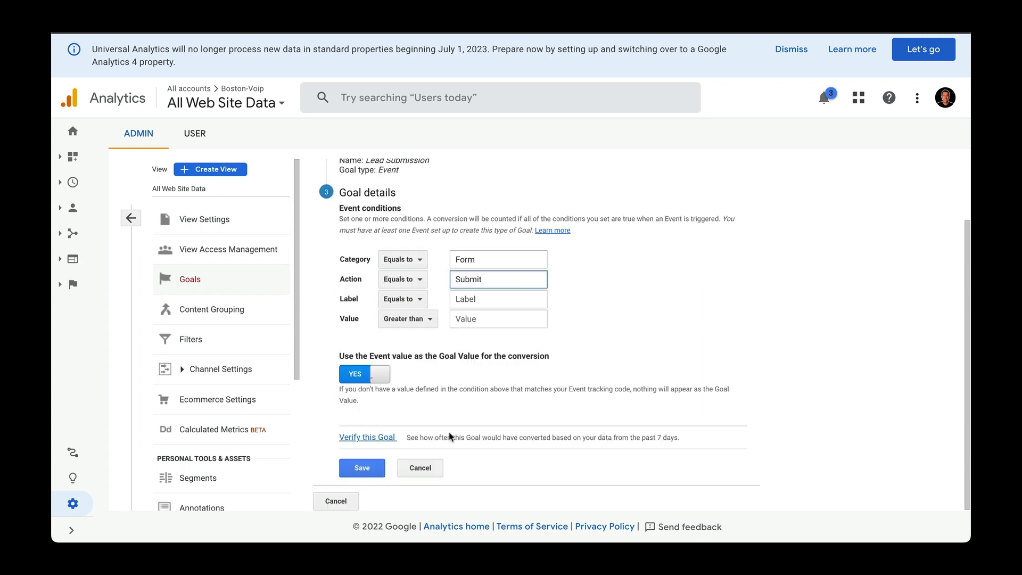
click(366, 469)
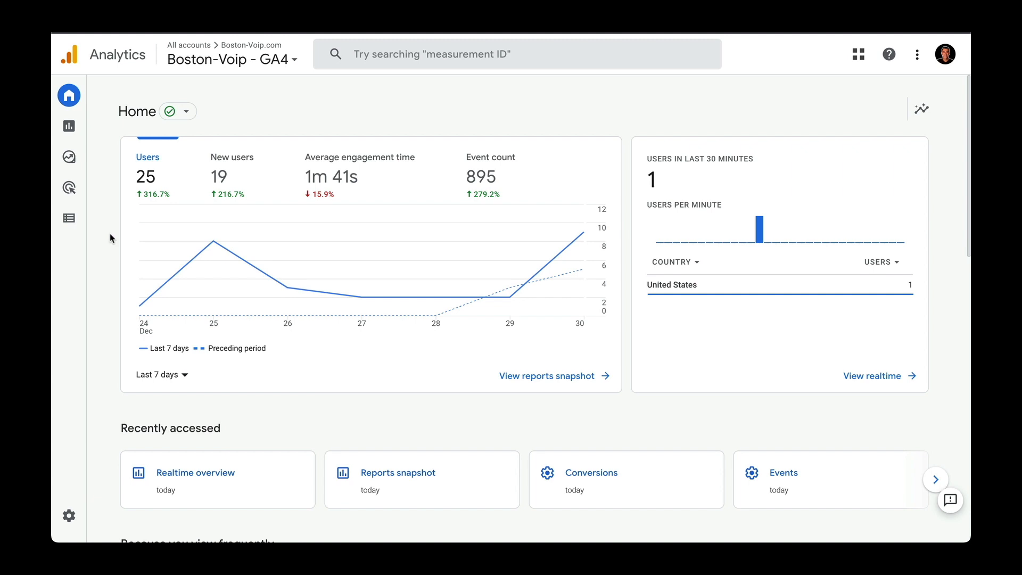
- Open the GA4 Conversions list, begin a new conversion event, then cancel it
mouse_move(69, 231)
click(94, 524)
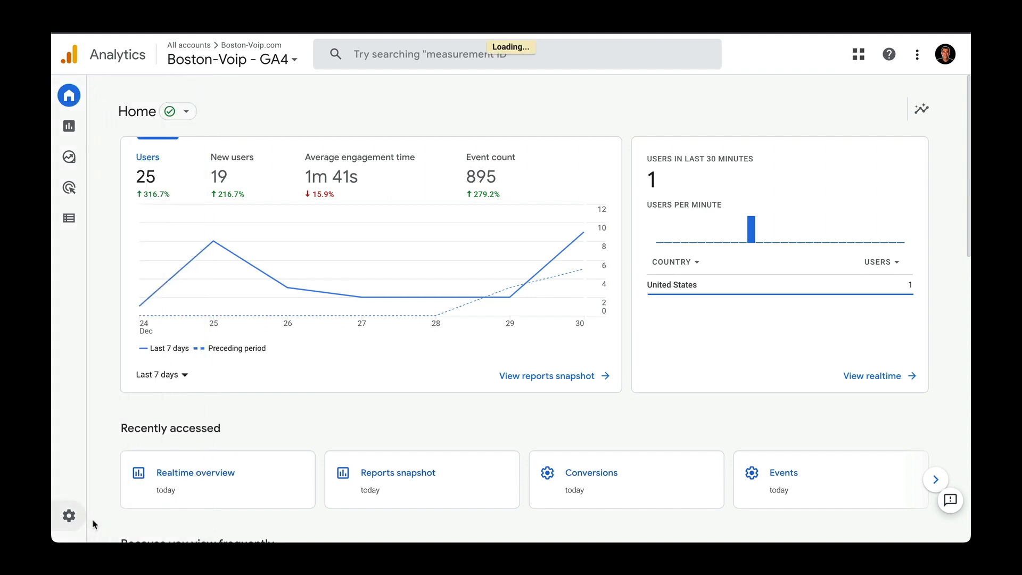
click(519, 334)
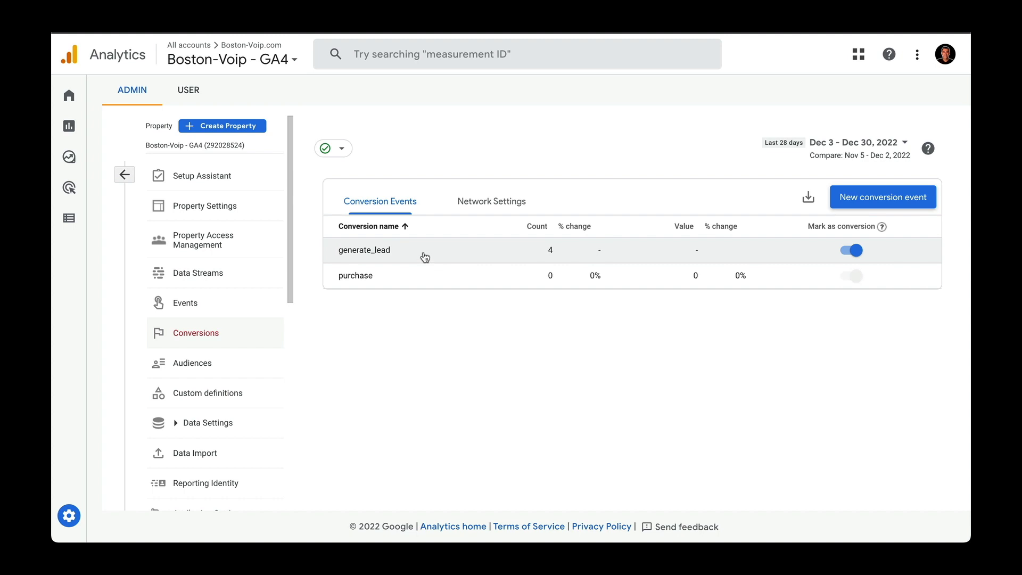
click(886, 201)
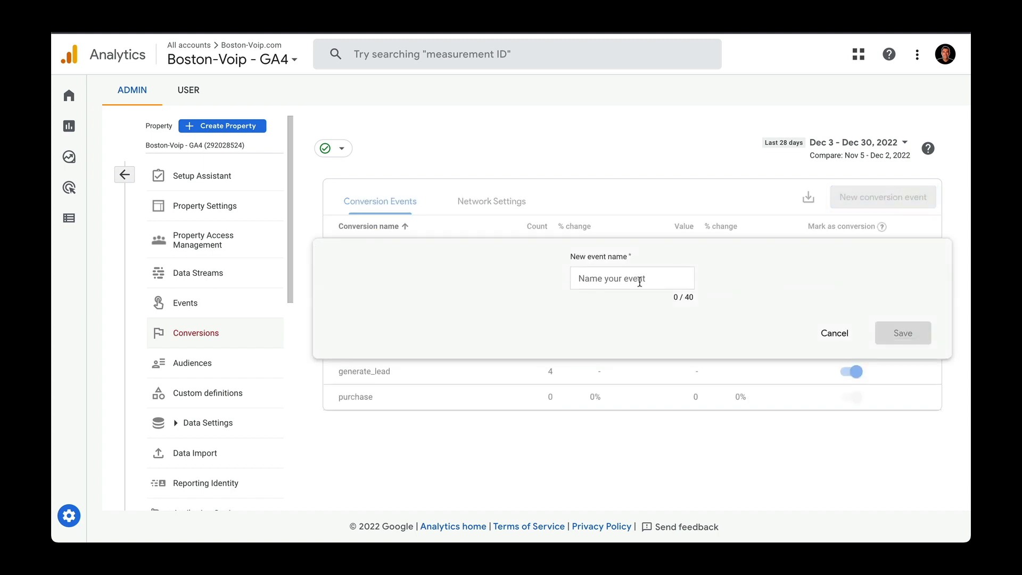
click(661, 276)
click(839, 335)
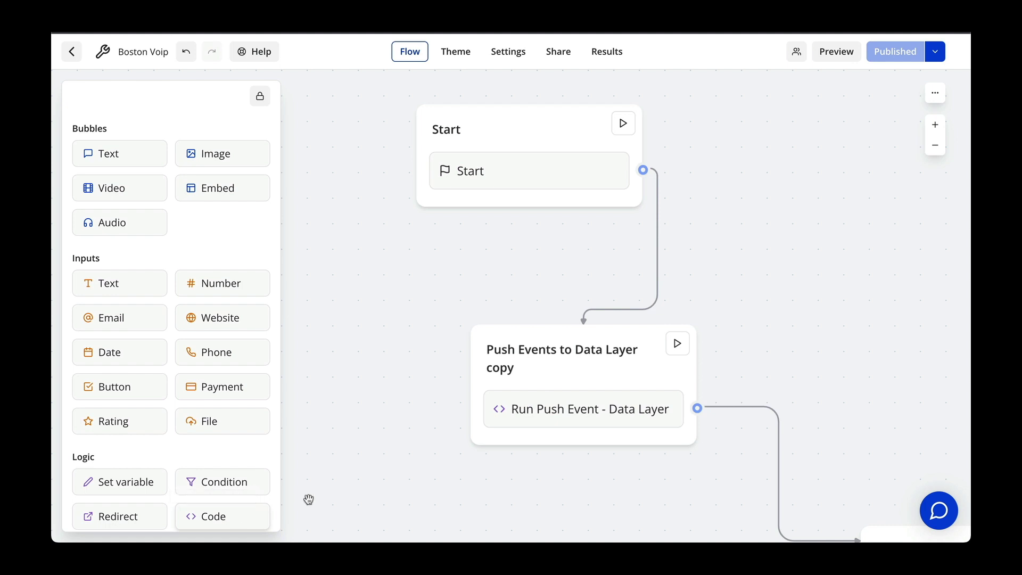
- Open the Push Event – Data Layer code block in the Boston Voip flow editor
click(597, 417)
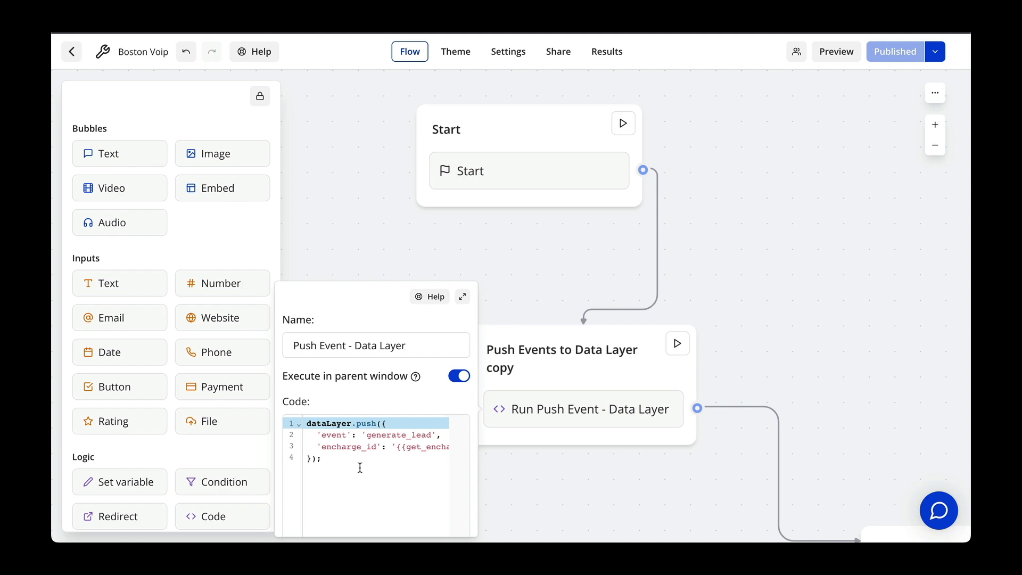
drag(436, 435, 471, 452)
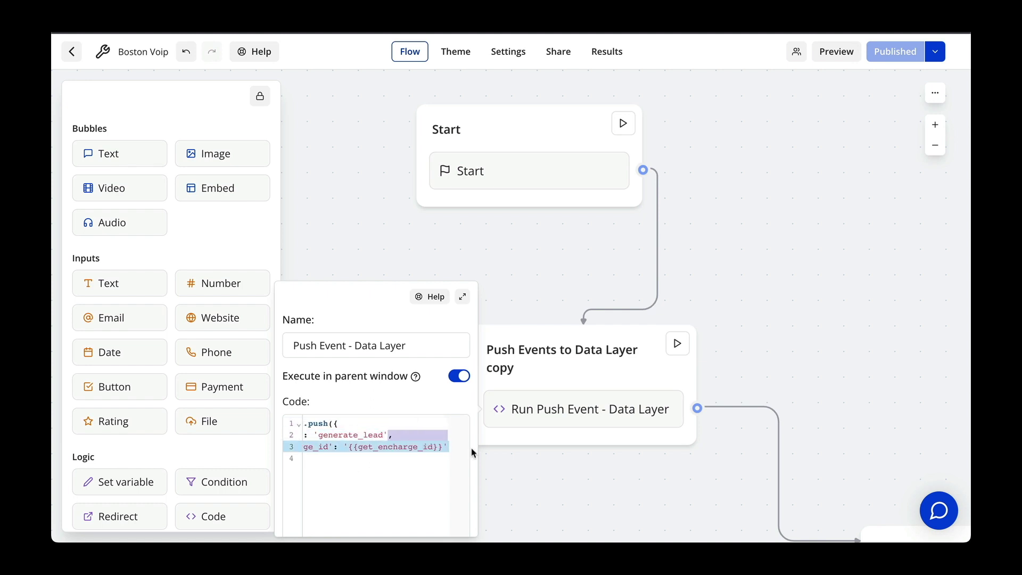
key(BackSpace)
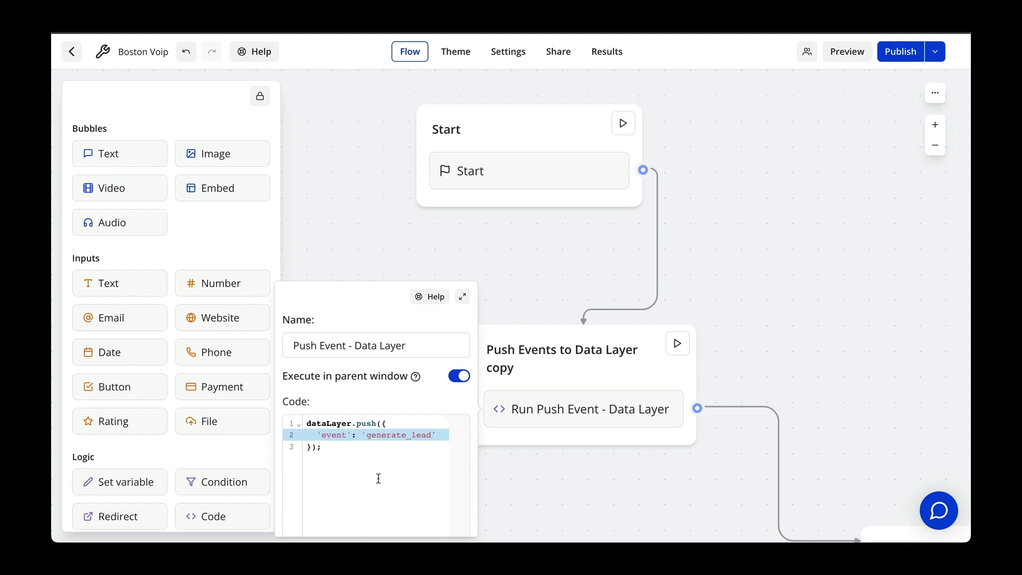
key(ctrl+z)
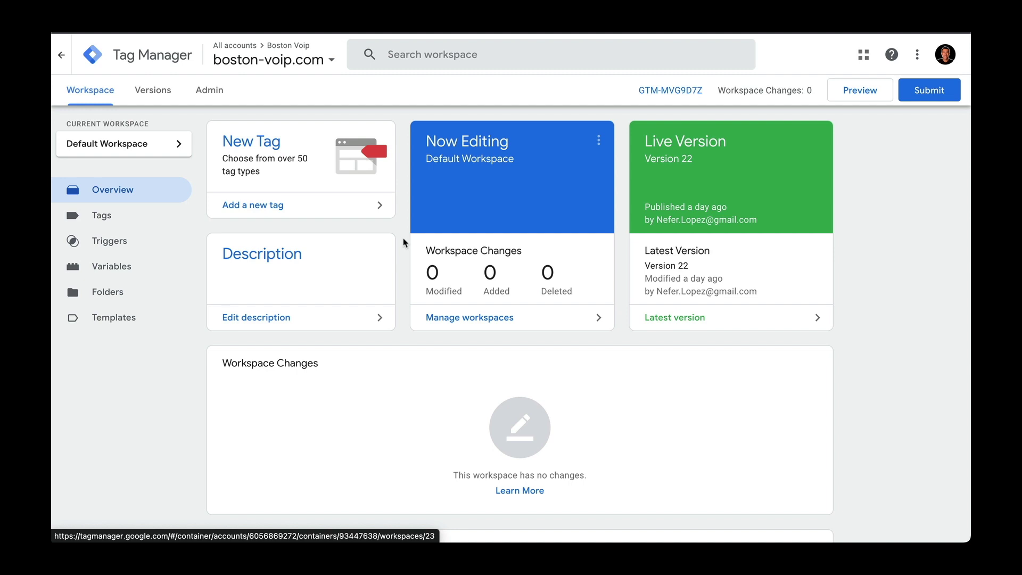
- Connect a Tag Manager preview to boston-voip.com and move the Tag Assistant notice aside
click(861, 92)
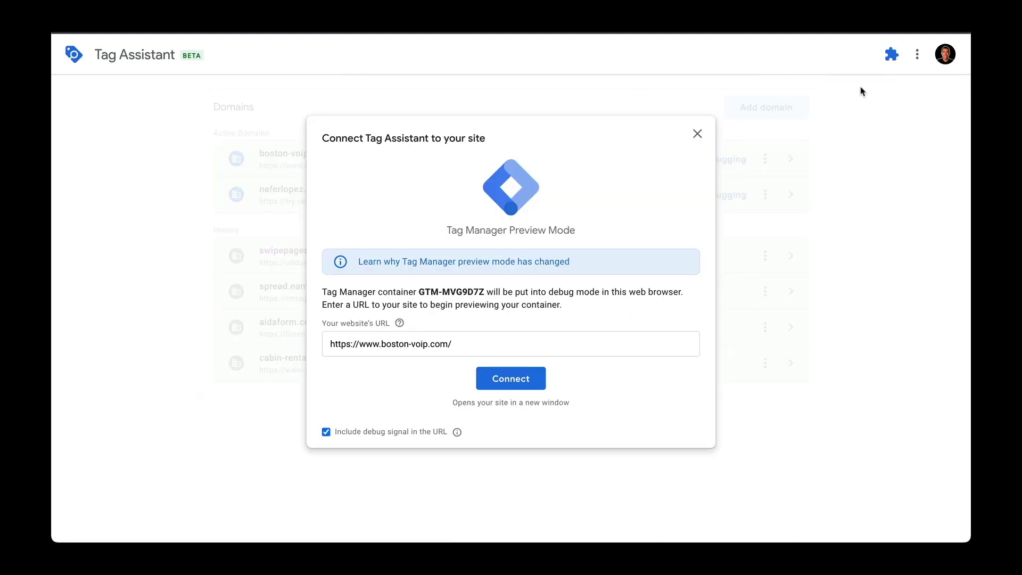
click(532, 379)
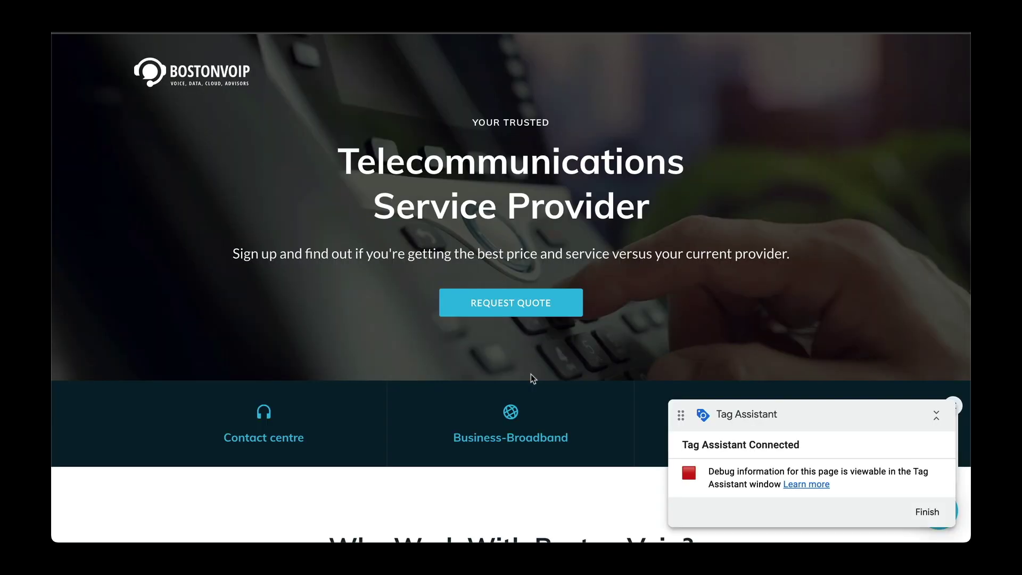
drag(863, 411, 632, 395)
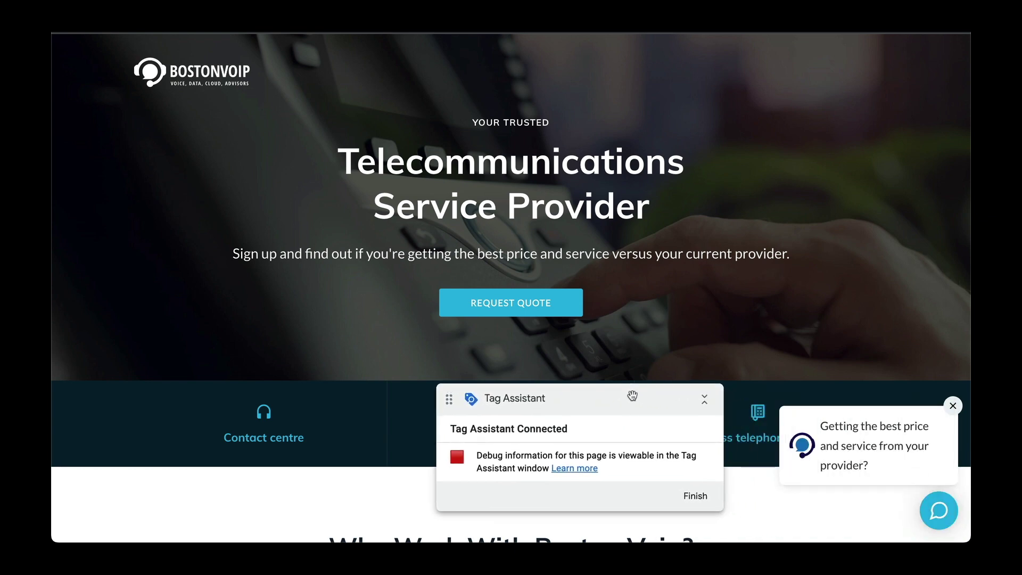
- Open the site chat, then view the generate_lead event's Data Layer values in Tag Assistant
click(943, 519)
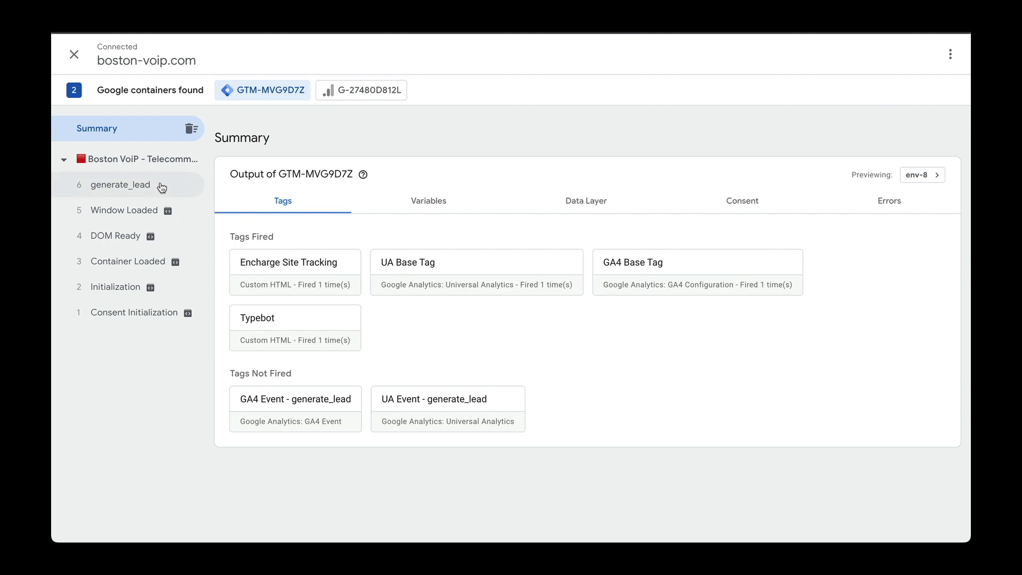
click(162, 188)
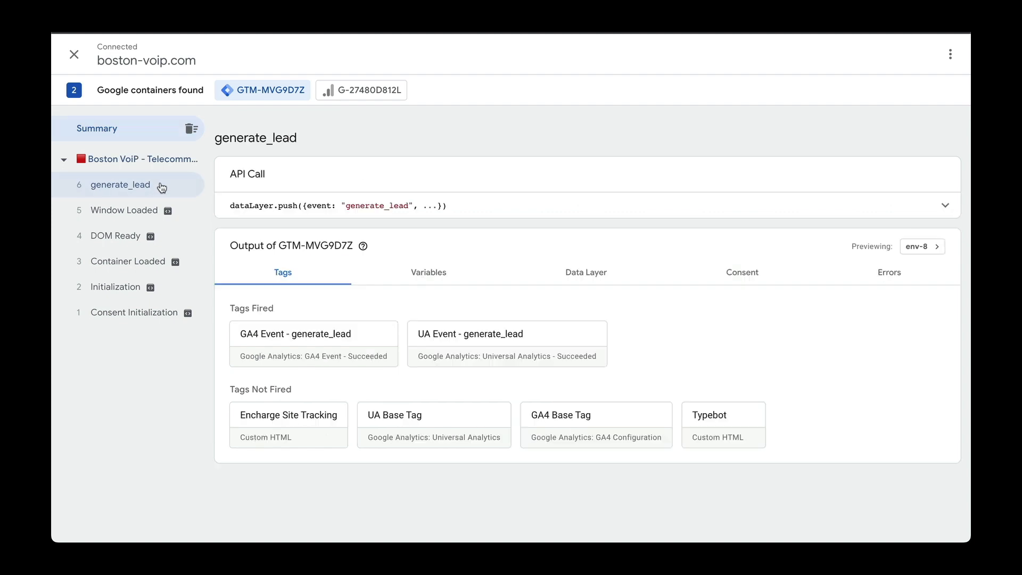
click(583, 273)
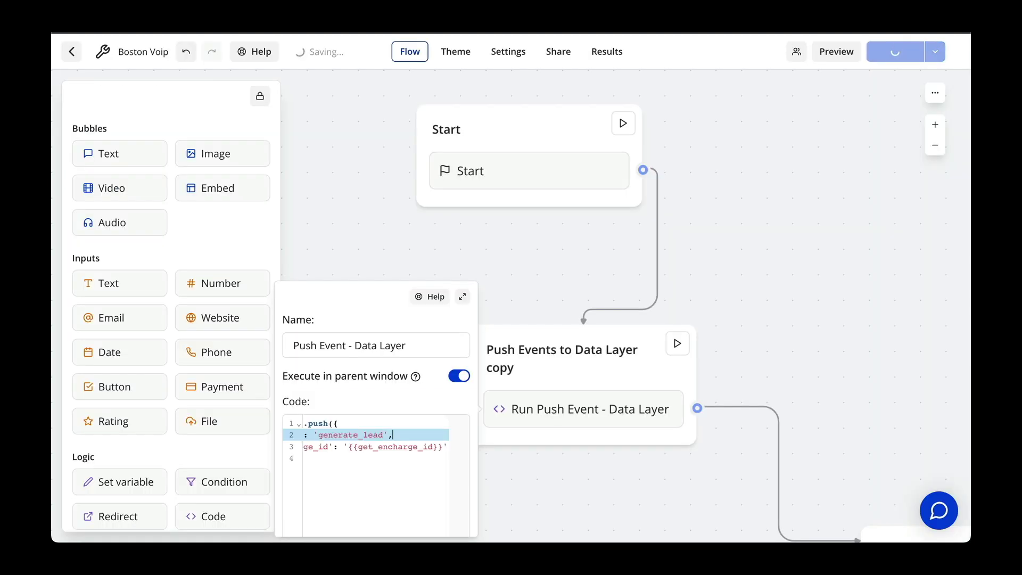
- Wait for the Typebot flow to show Published, then return to Tag Manager
scroll(406, 461, left, 3)
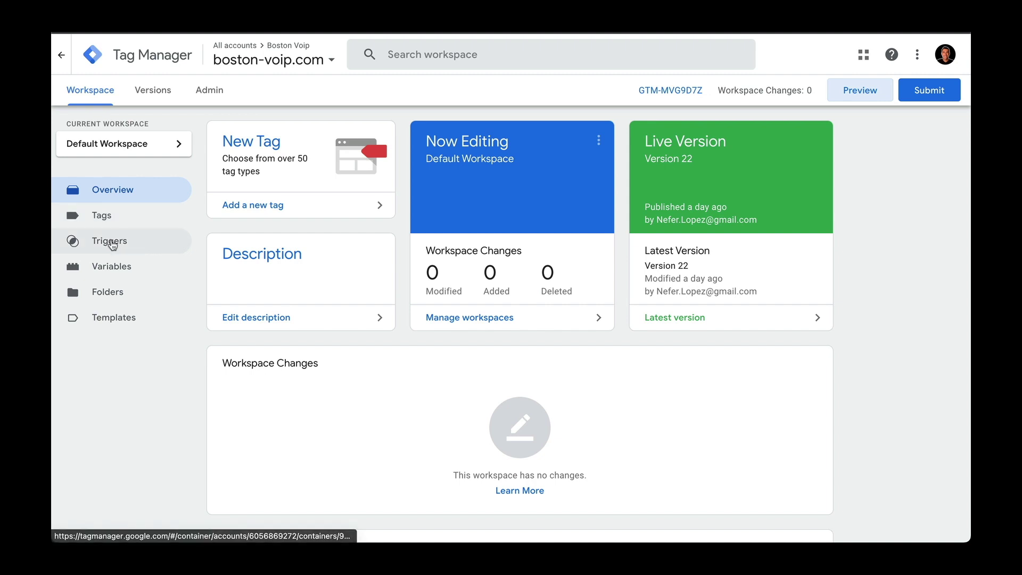
- Open the Custom Event - generate_lead trigger from the Triggers list
click(111, 244)
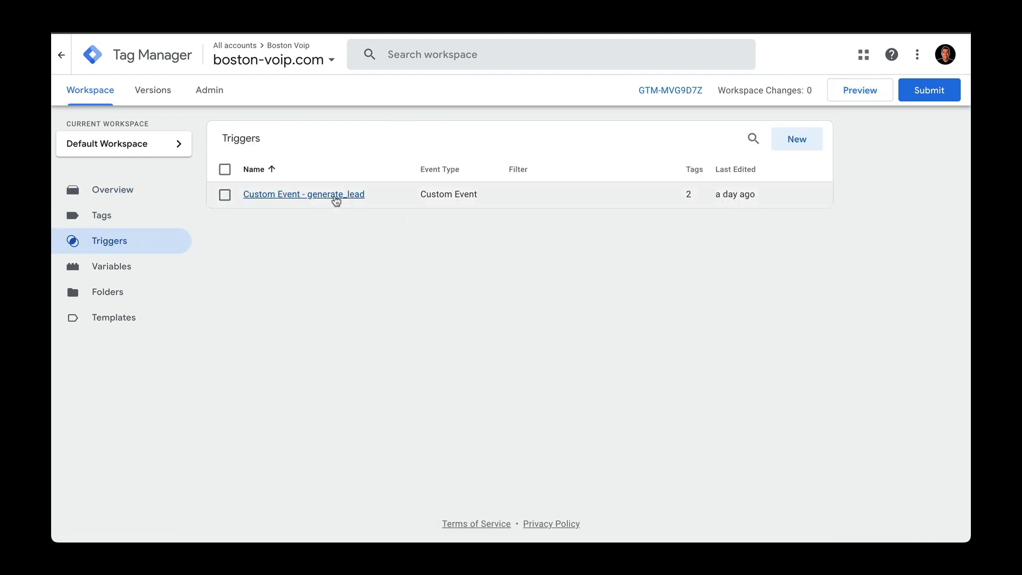
click(336, 195)
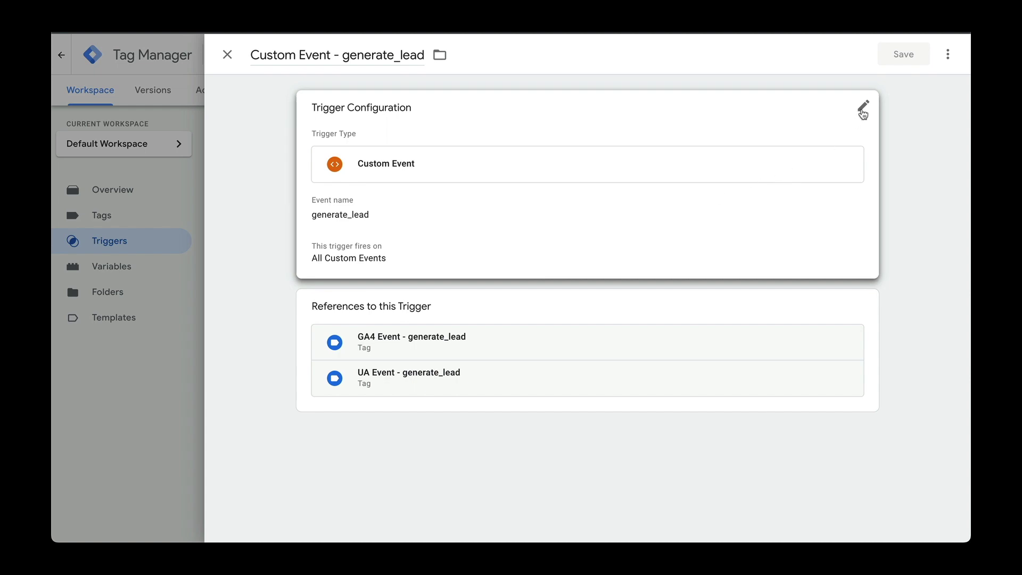
- Reconfirm Custom Event as the trigger type, close the trigger unchanged, and show Tags
click(862, 107)
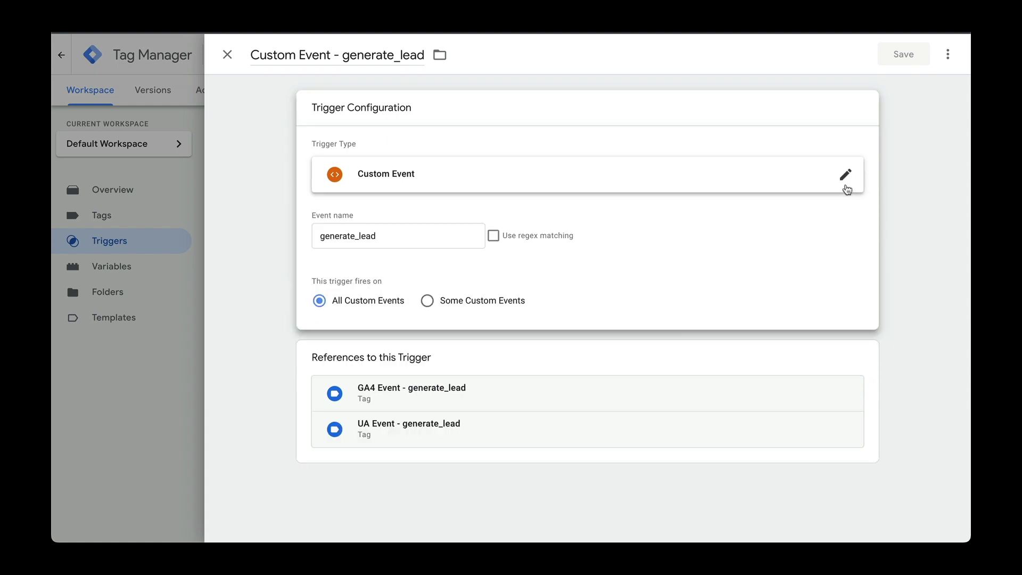
click(845, 182)
scroll(776, 278, down, 5)
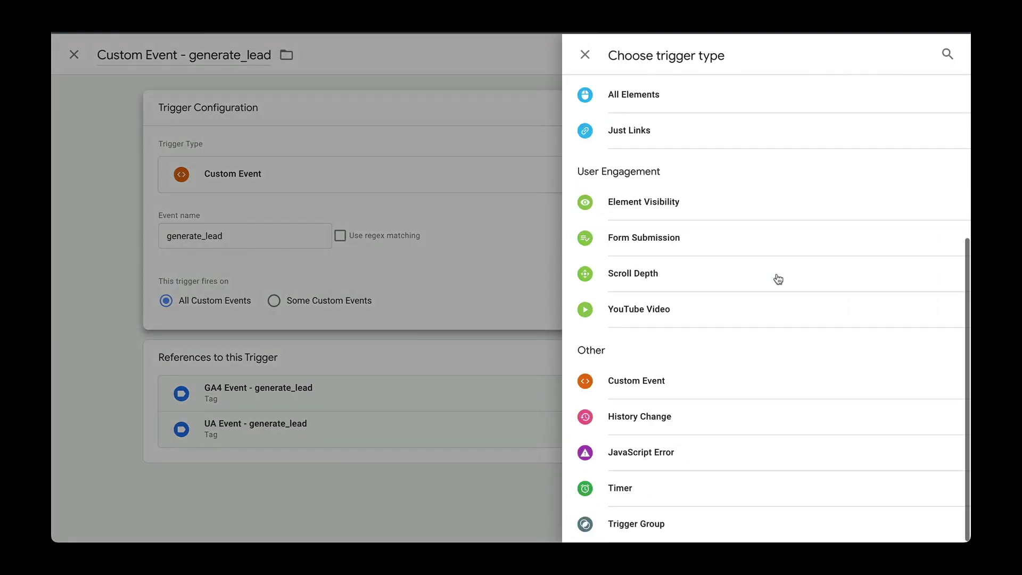
click(683, 385)
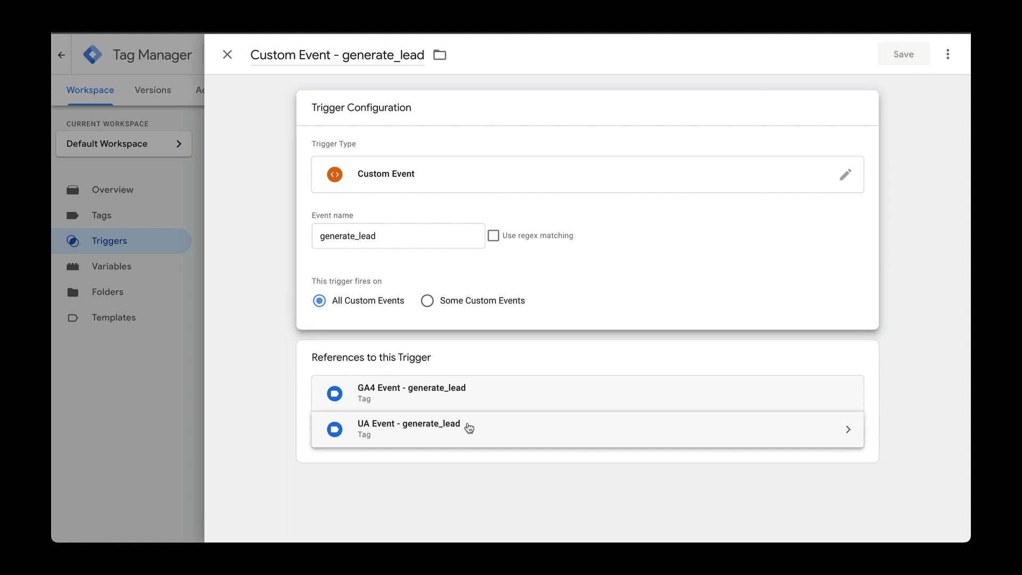
click(227, 56)
click(113, 216)
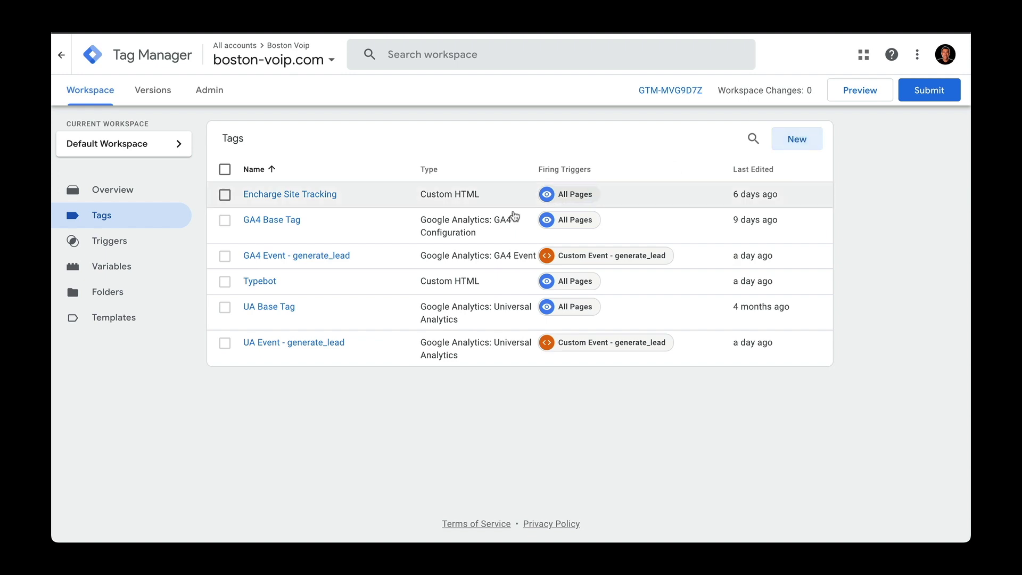
- Check the GA4 Event - generate_lead tag: GA4 Event type, GA4 Base Tag configuration, generate_lead trigger
click(313, 257)
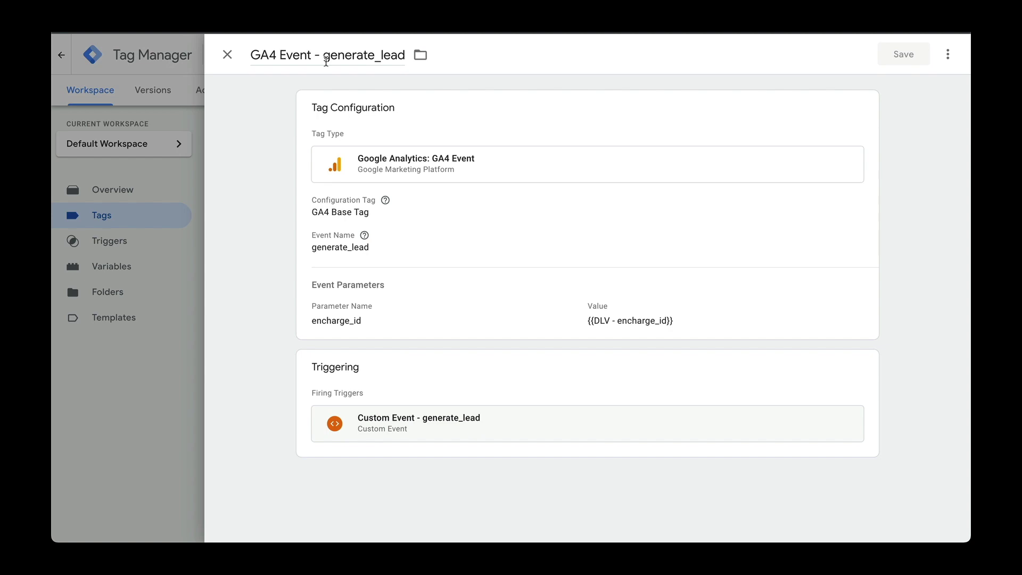
click(756, 171)
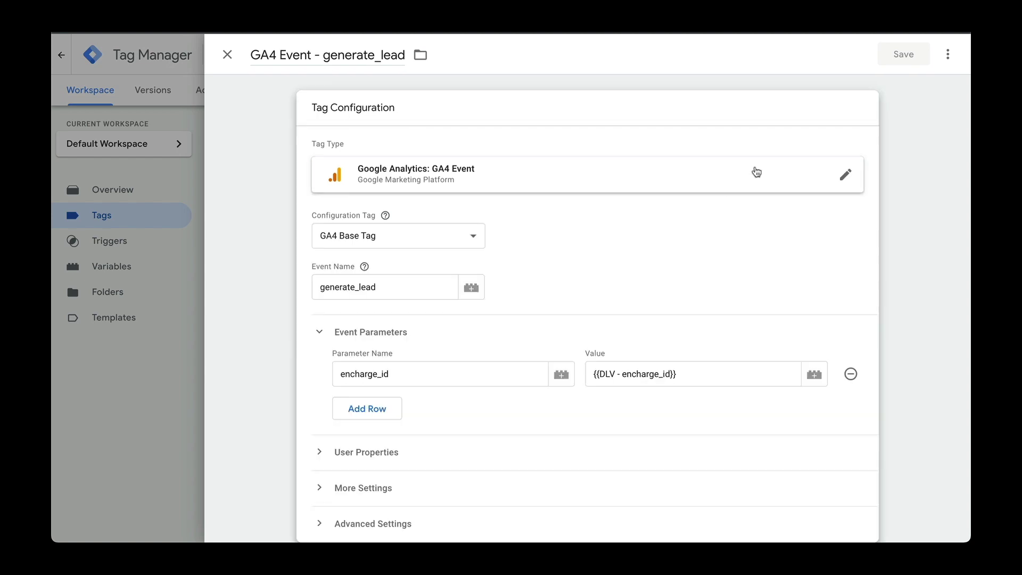
click(756, 171)
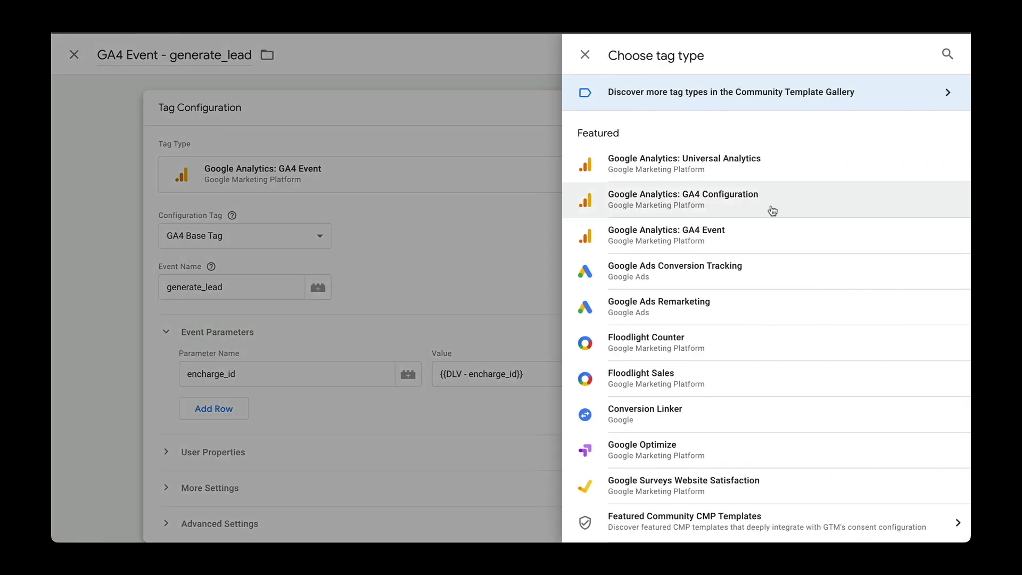
click(761, 238)
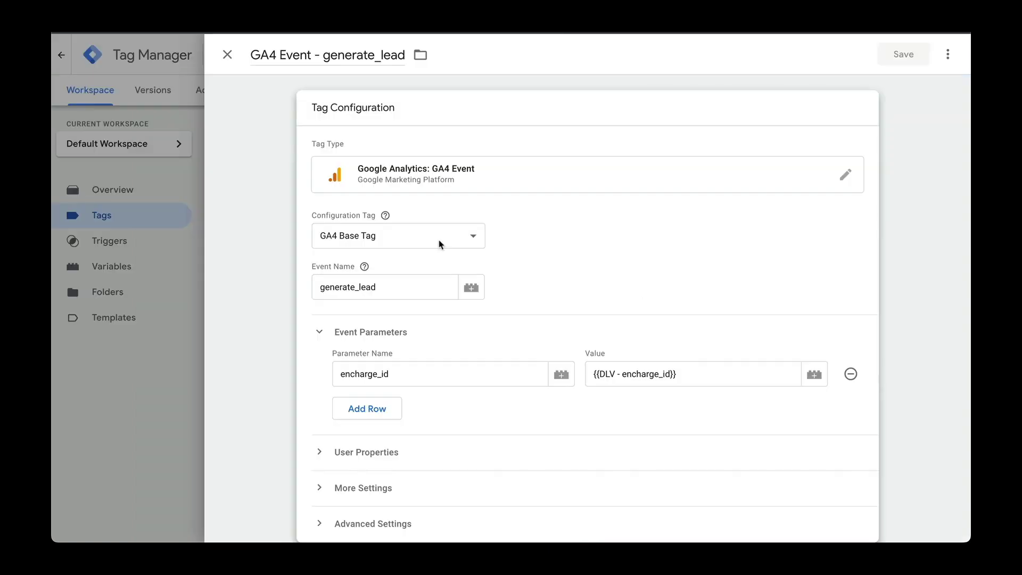
click(402, 244)
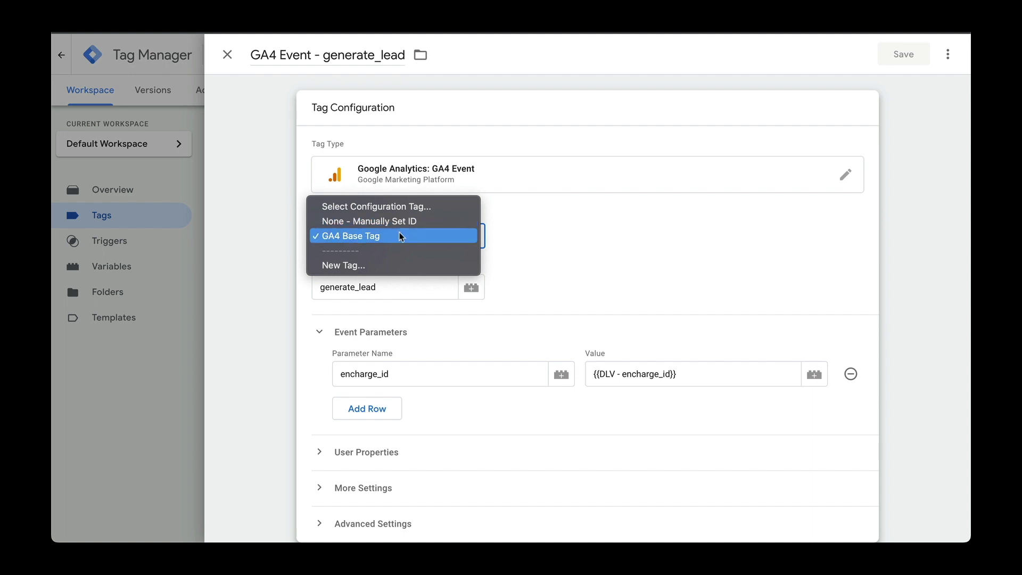
click(400, 237)
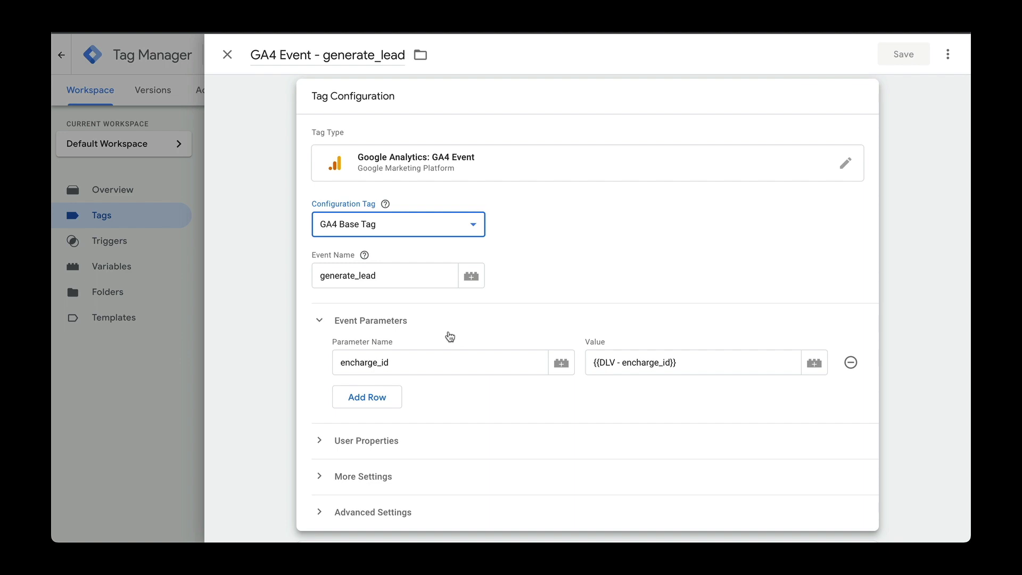
scroll(449, 337, down, 2)
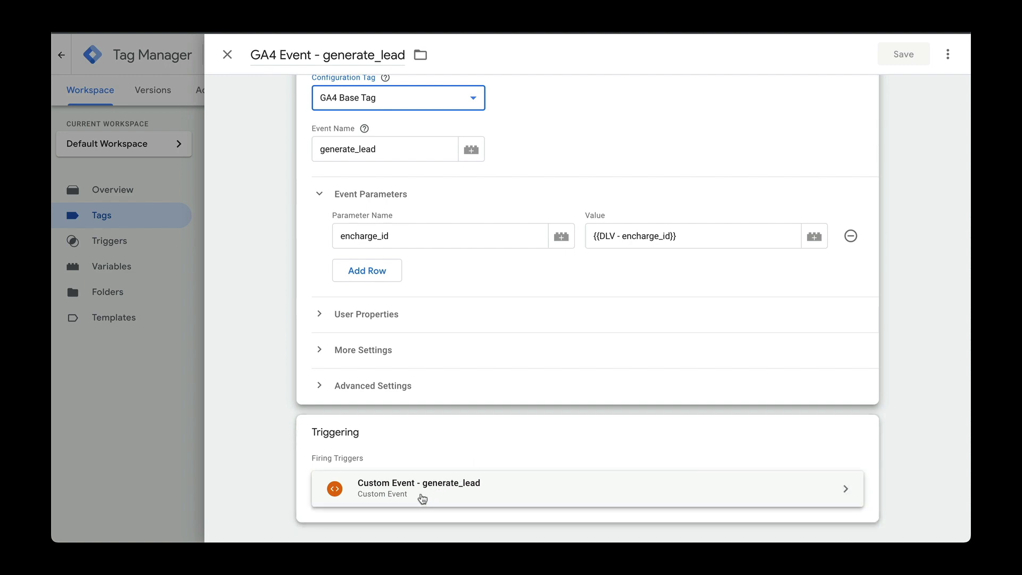
scroll(422, 499, up, 3)
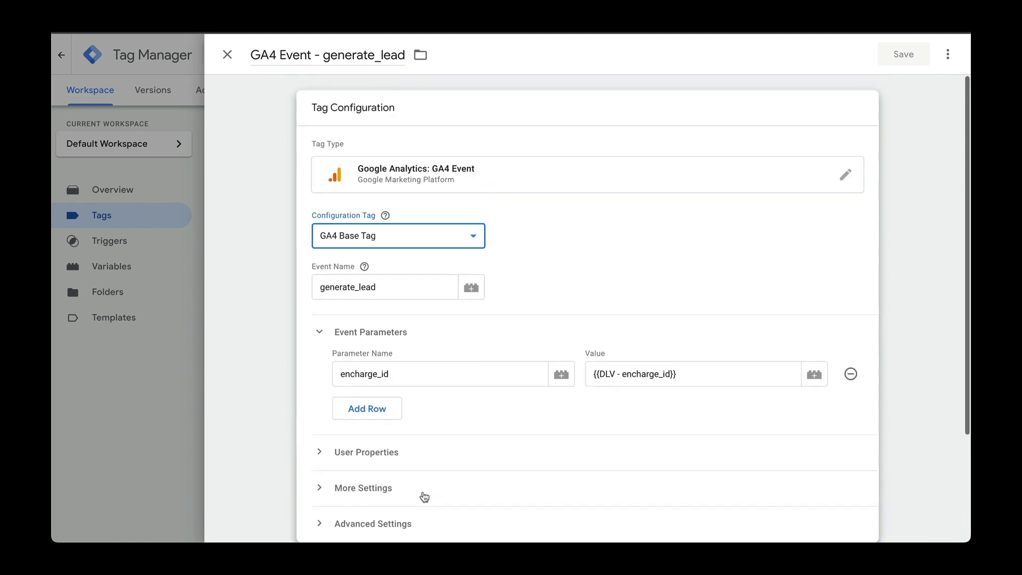
- Save the GA4 tag, then confirm UA Event - generate_lead uses Universal Analytics with Event track type
click(923, 56)
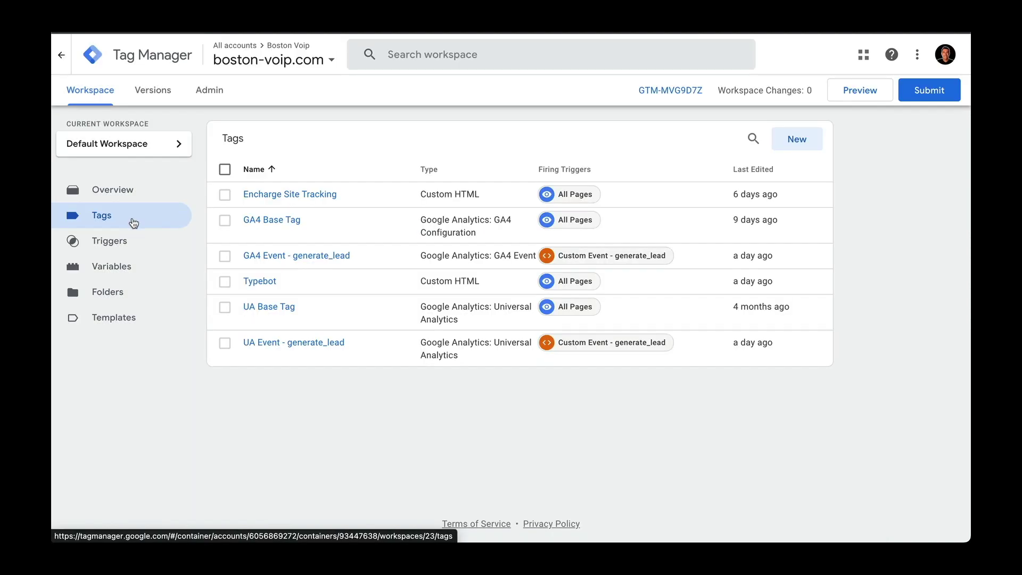
click(318, 347)
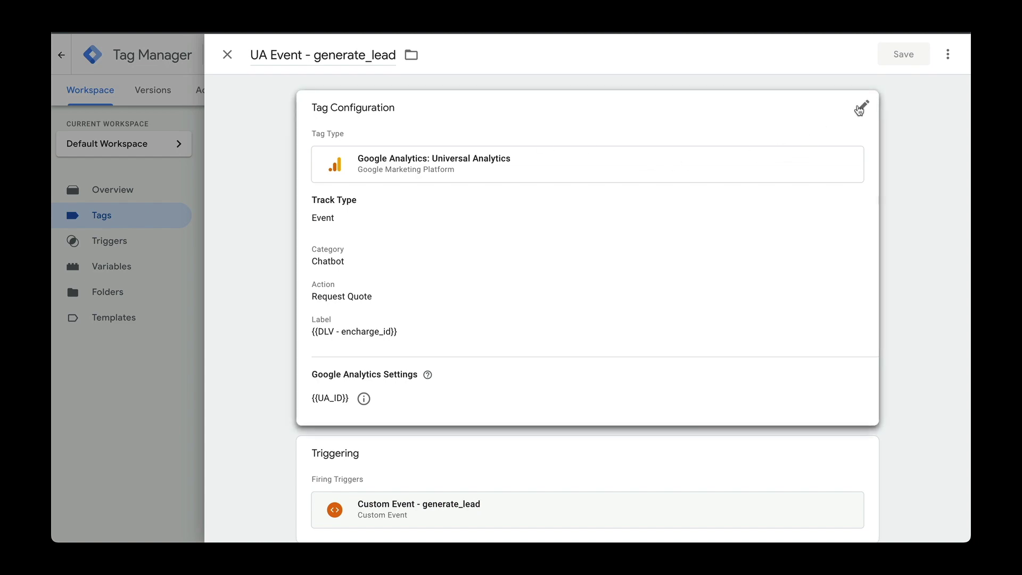
click(863, 110)
click(844, 175)
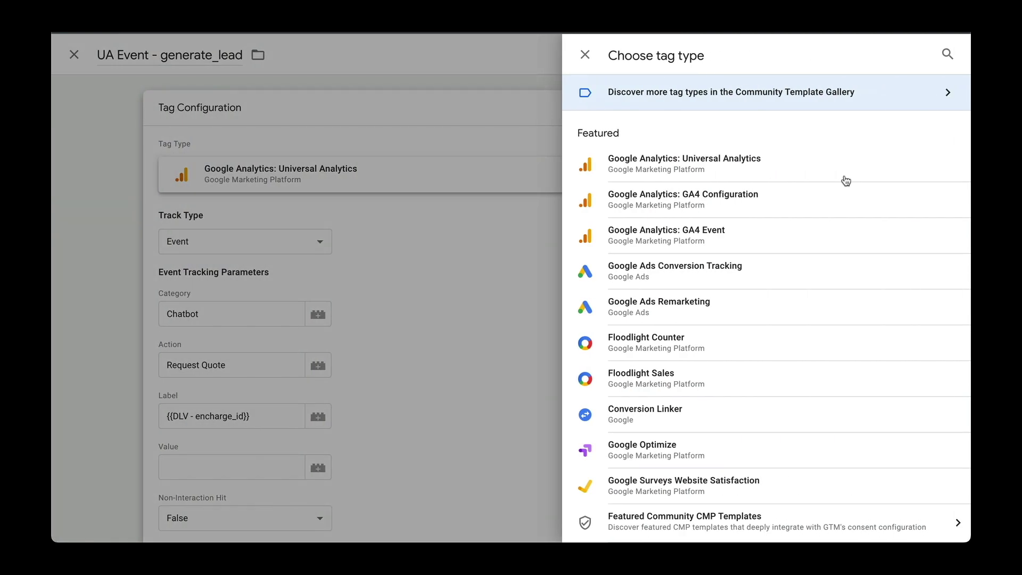
click(792, 166)
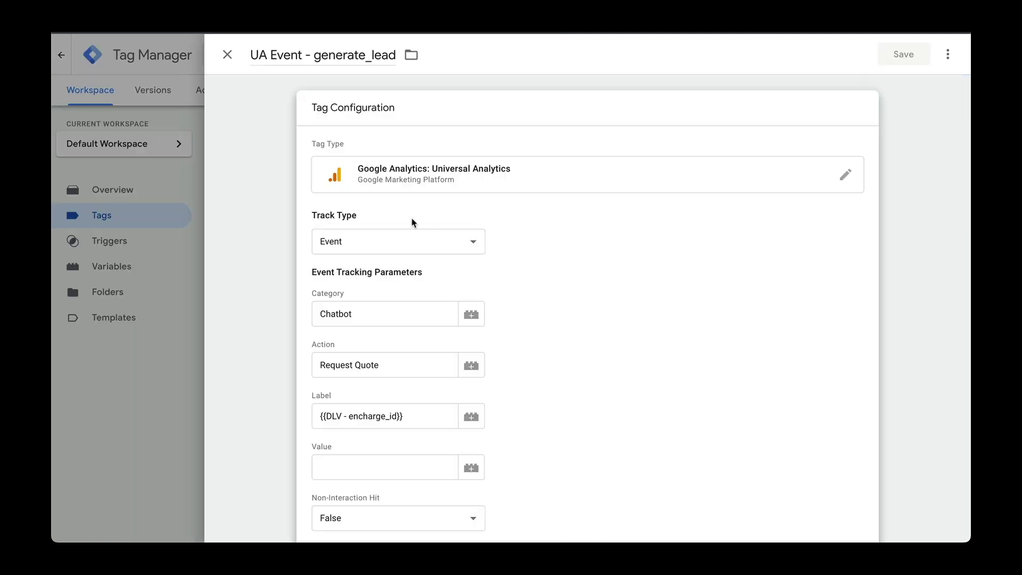
click(356, 242)
click(356, 242)
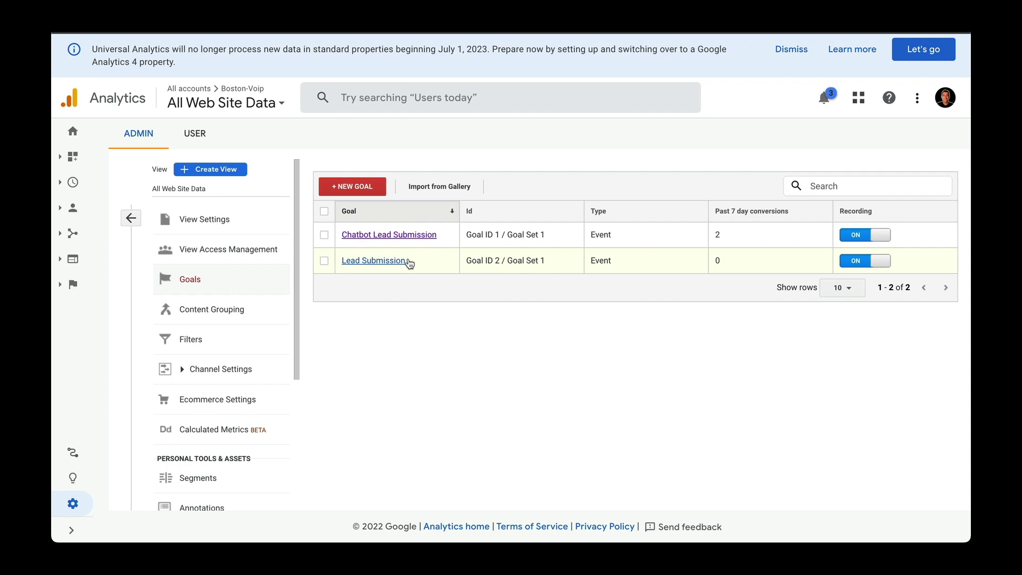
- Review the Chatbot Lead Submission goal's event conditions: Category Chatbot, Action Request Quote
click(437, 234)
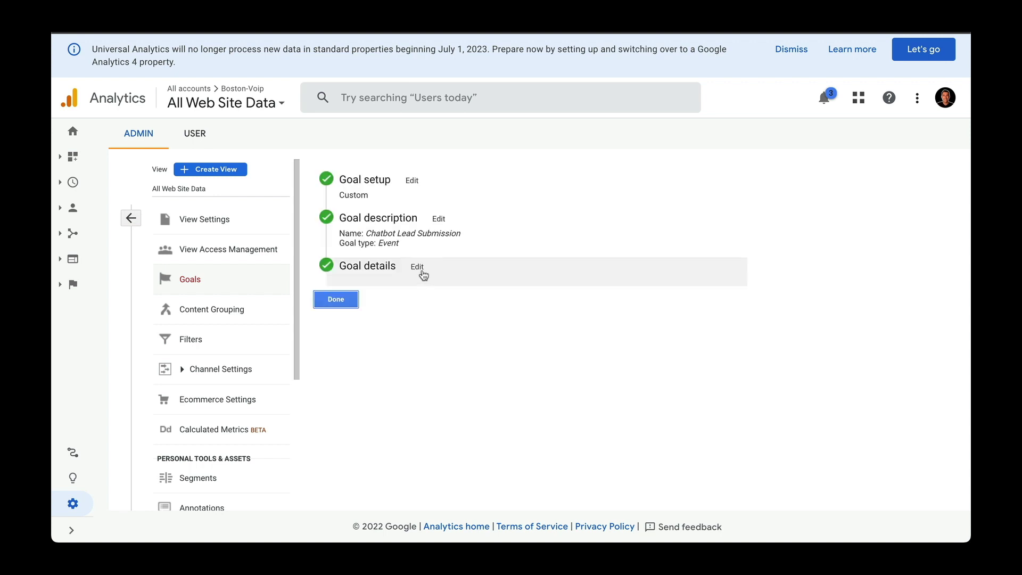
click(418, 268)
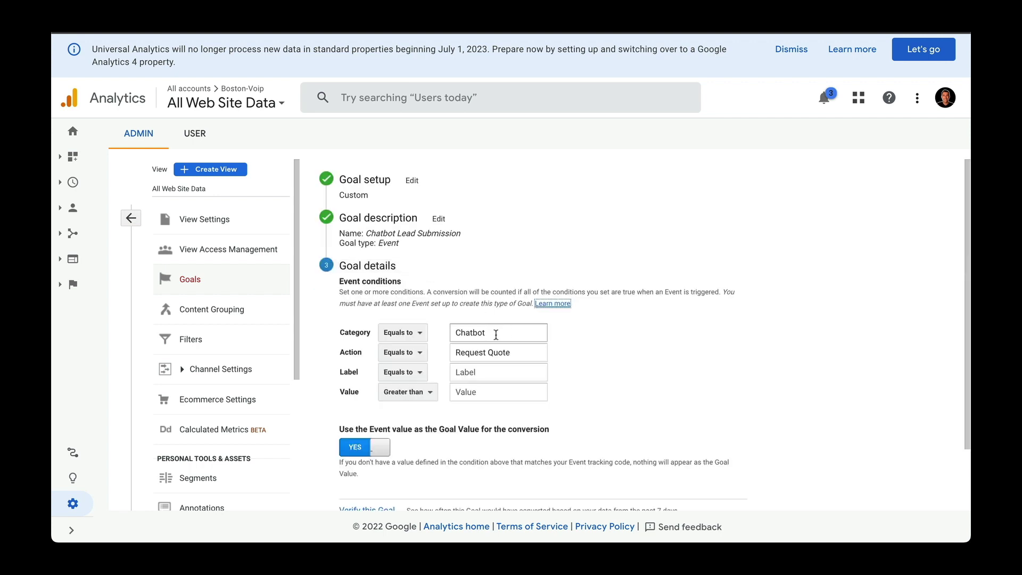
click(490, 352)
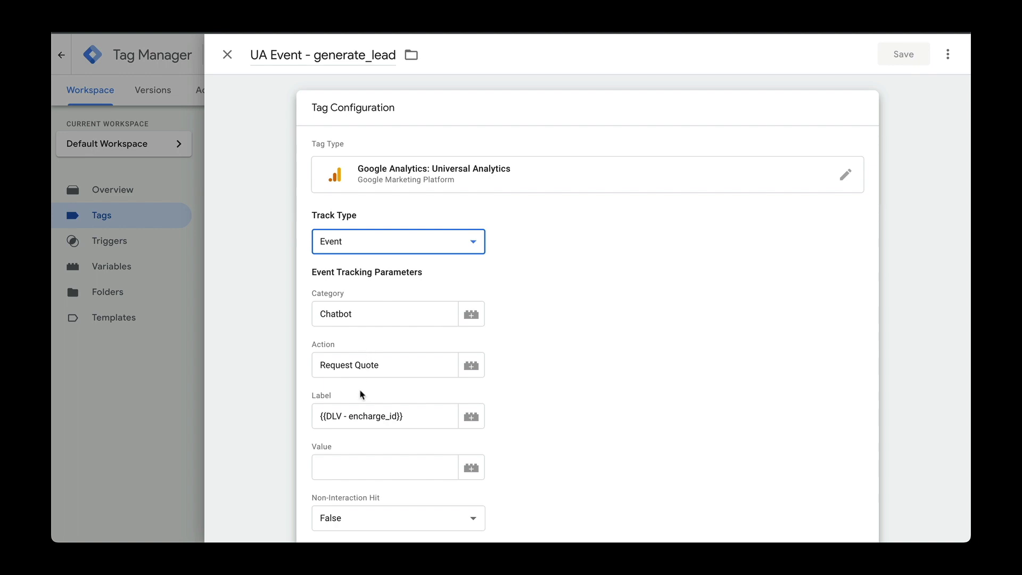
- Check the UA Event tag's encharge_id label, leaving it unchanged, and review its Custom Event - generate_lead trigger
triple_click(422, 419)
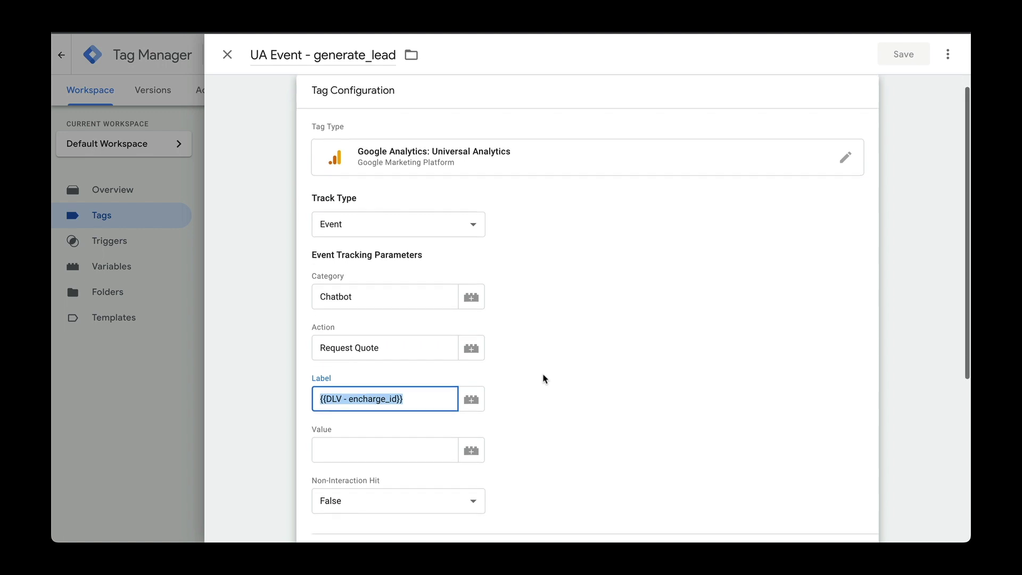
scroll(542, 378, down, 5)
scroll(543, 378, down, 1)
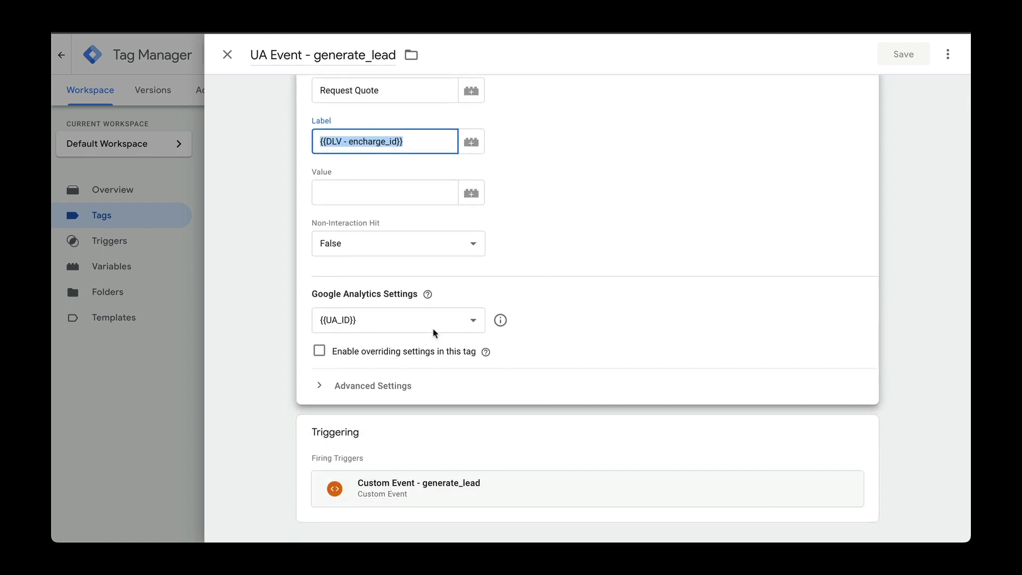
click(434, 333)
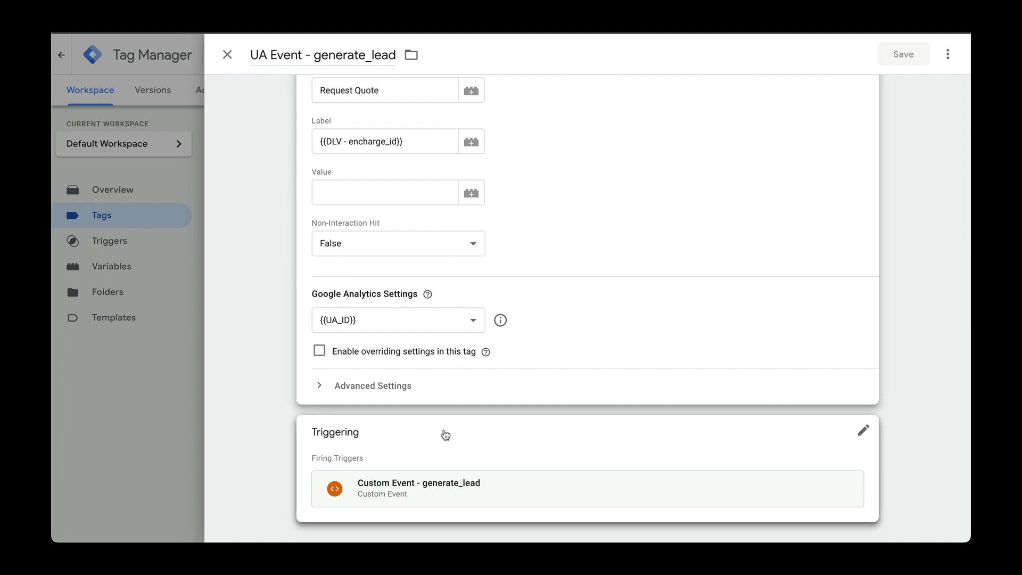
click(440, 500)
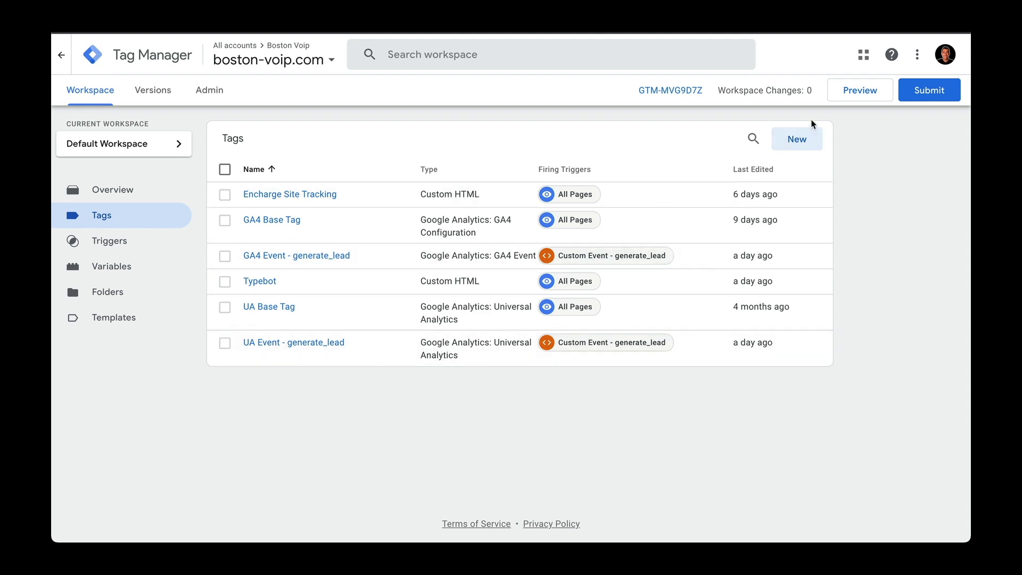
- Preview boston-voip.com, submit a Typebot chatbot lead, and confirm the generate_lead tags fired
click(852, 91)
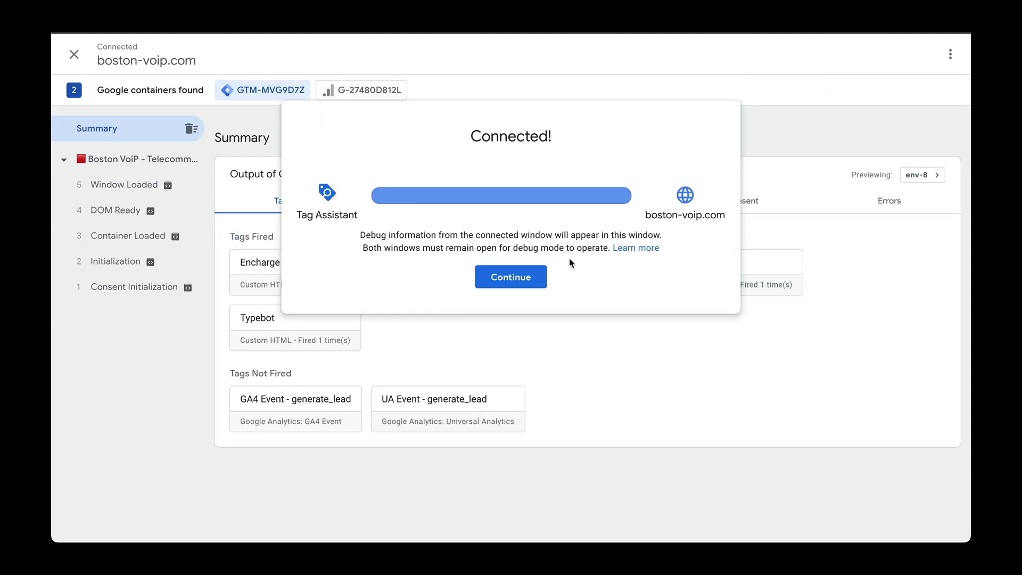
click(524, 281)
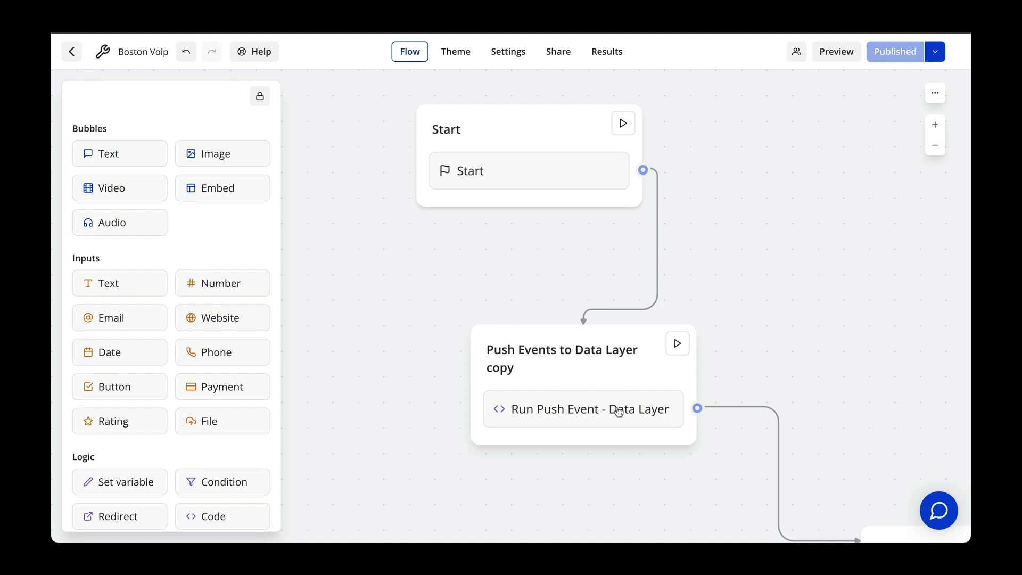
click(618, 413)
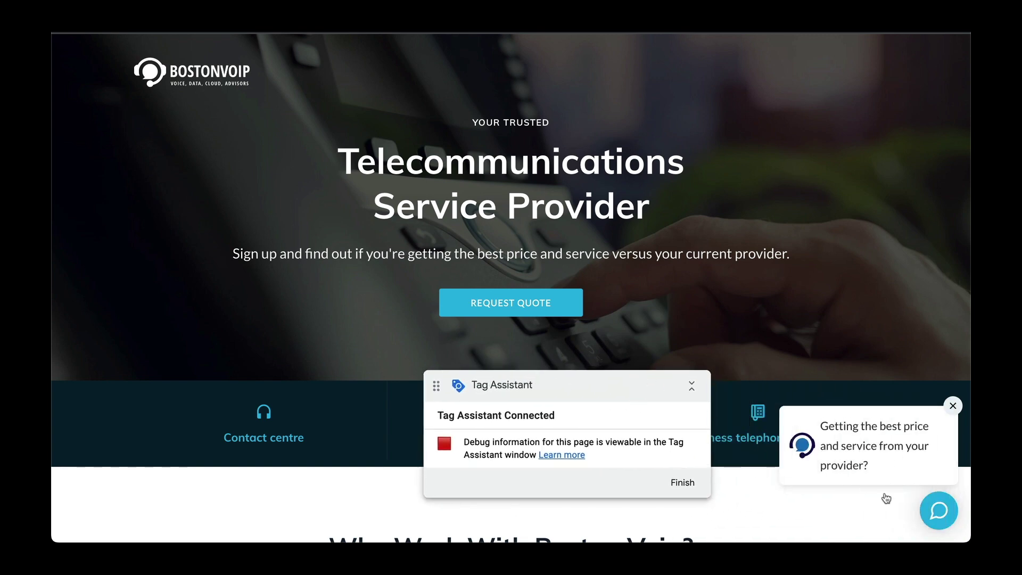
click(947, 517)
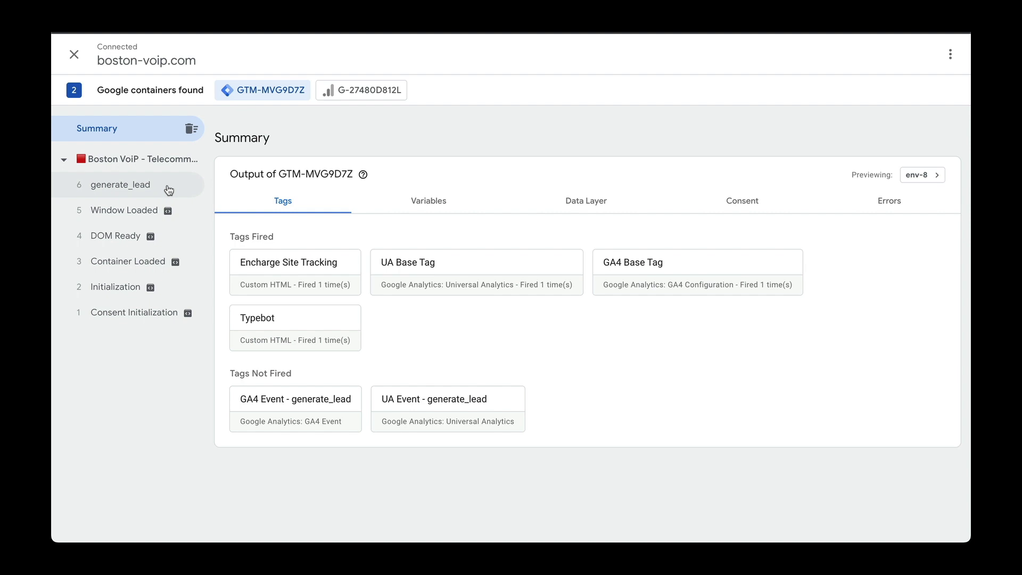
click(169, 190)
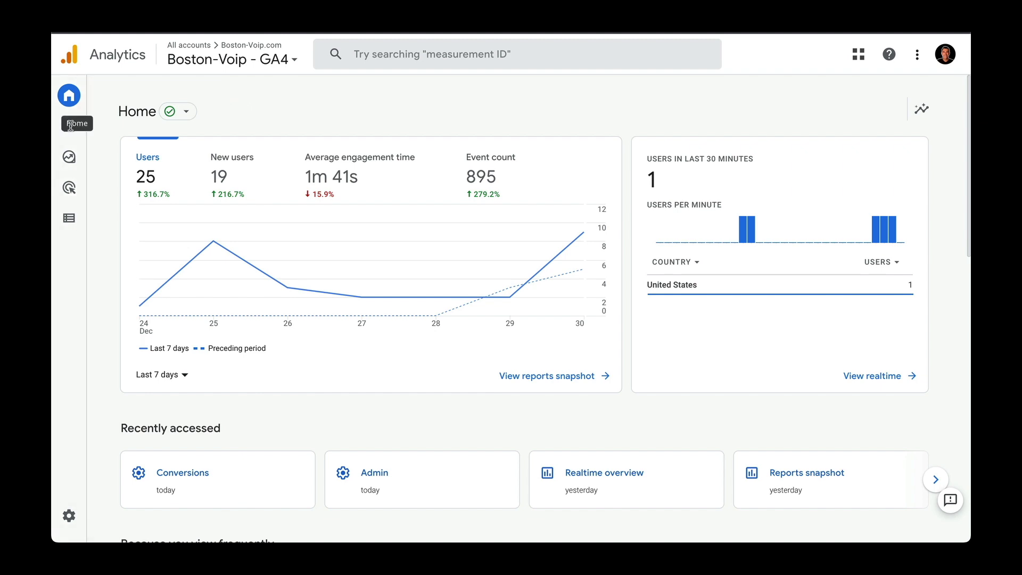
- Open the Boston-Voip GA4 Realtime report to check generate_lead conversions
mouse_move(69, 126)
click(98, 128)
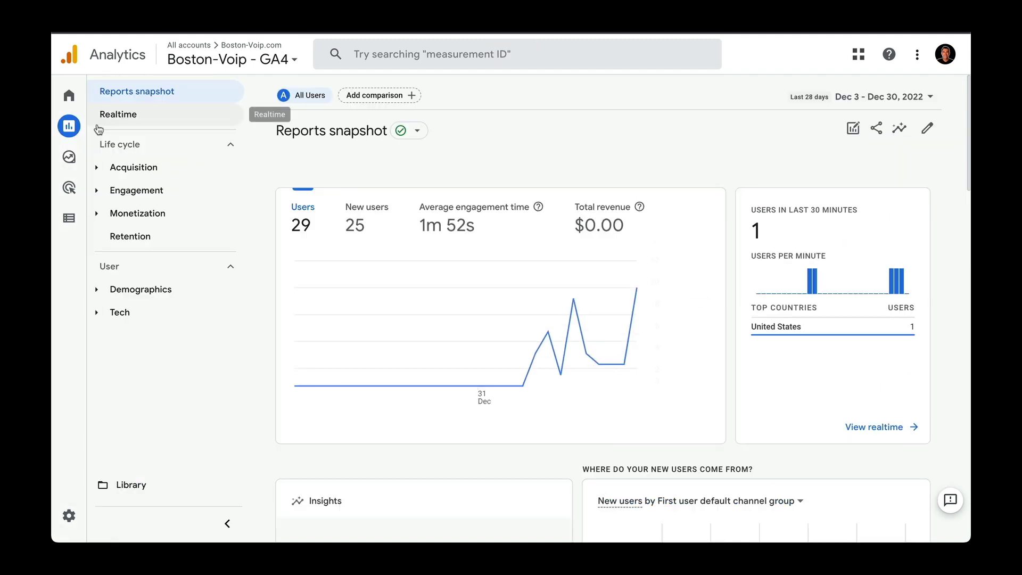
click(141, 121)
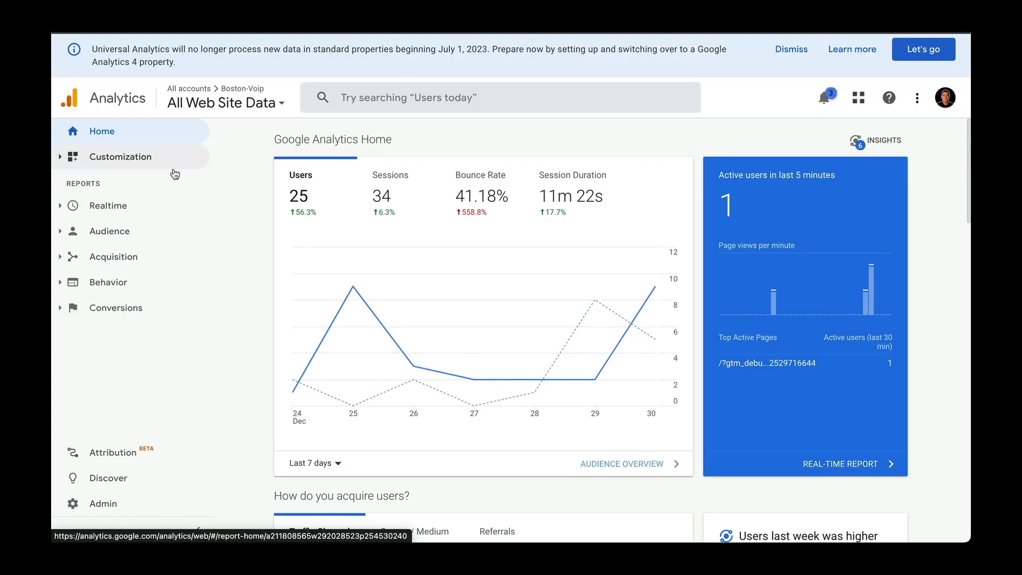
- Check the Universal Analytics Realtime Events and Conversions reports for the Chatbot Request Quote event
click(110, 207)
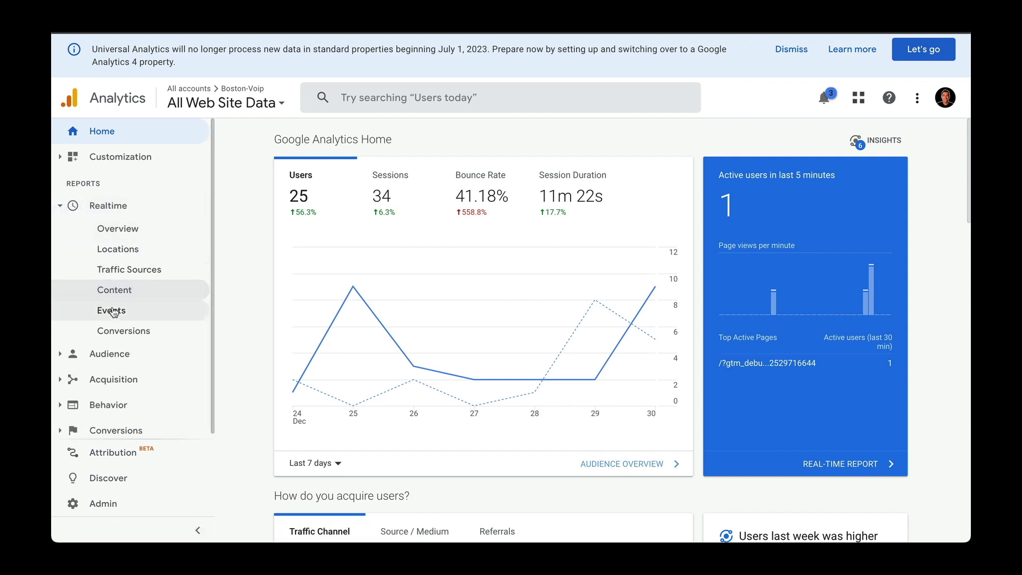
click(111, 310)
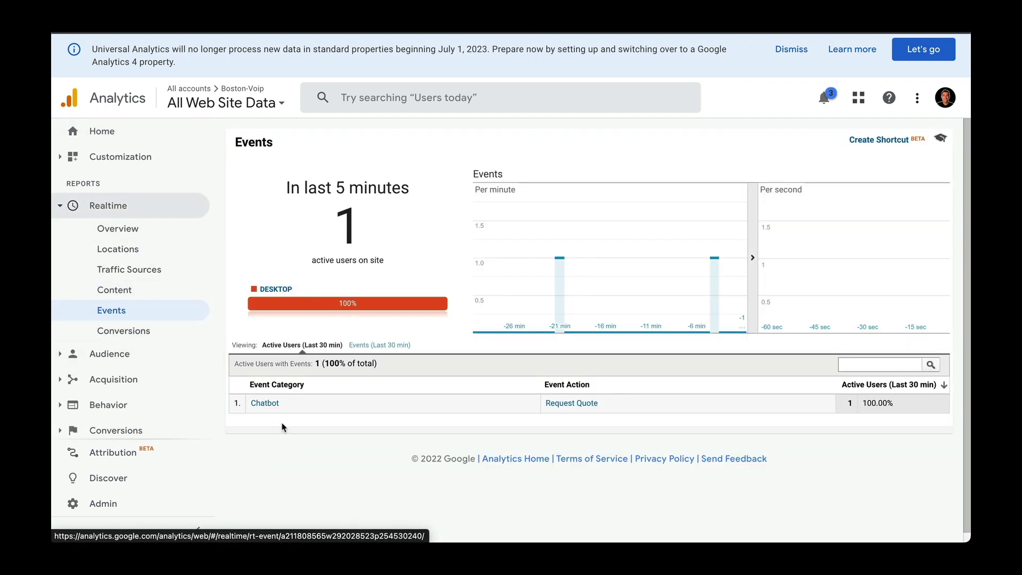
click(123, 331)
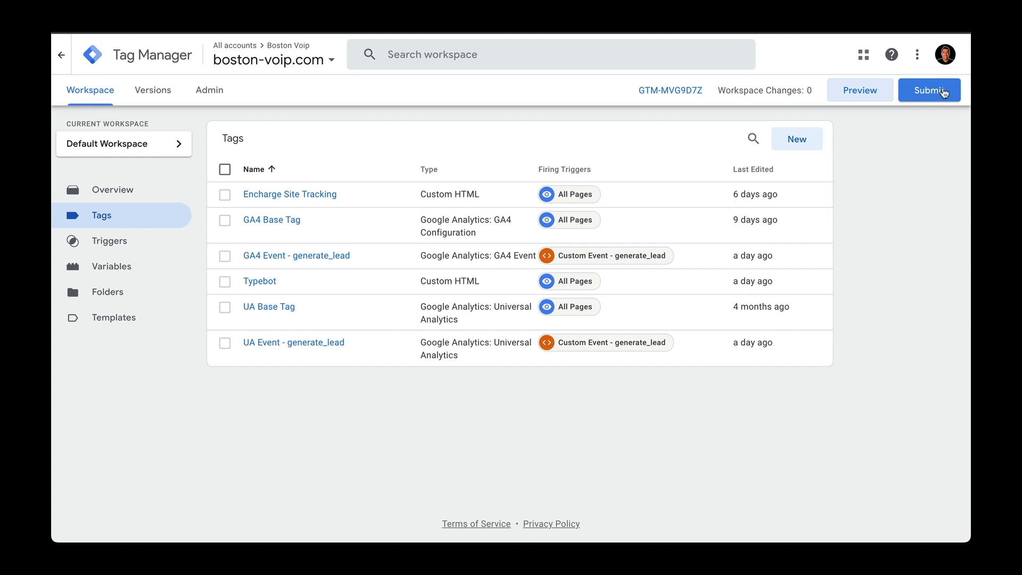
click(944, 93)
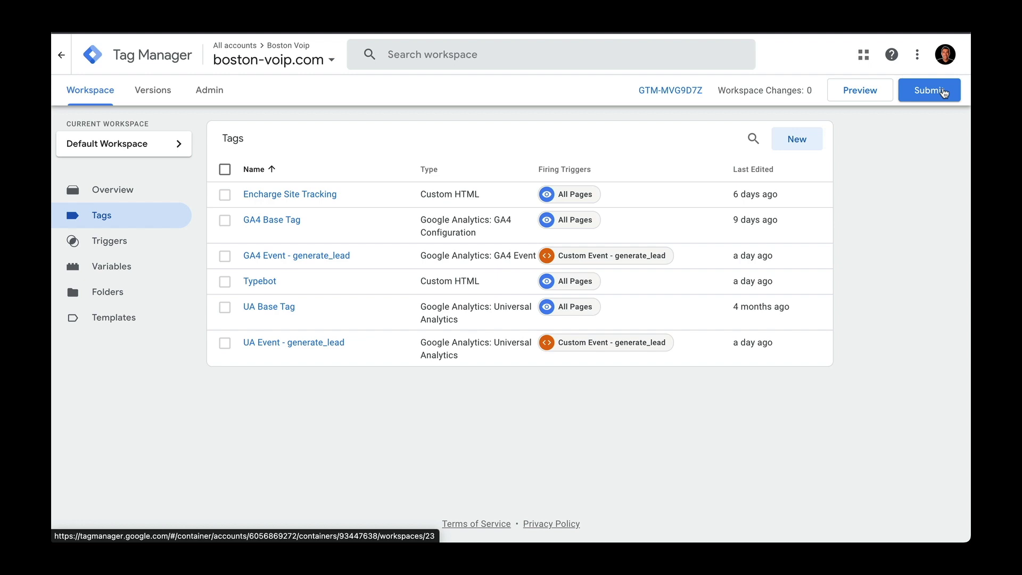